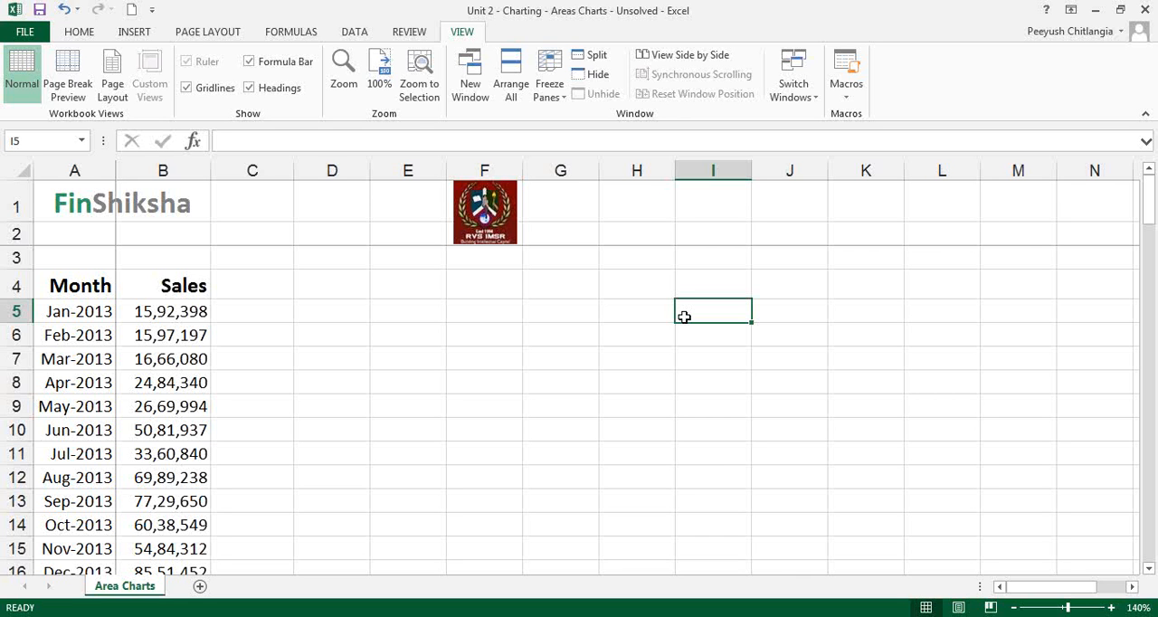
click(92, 292)
click(138, 292)
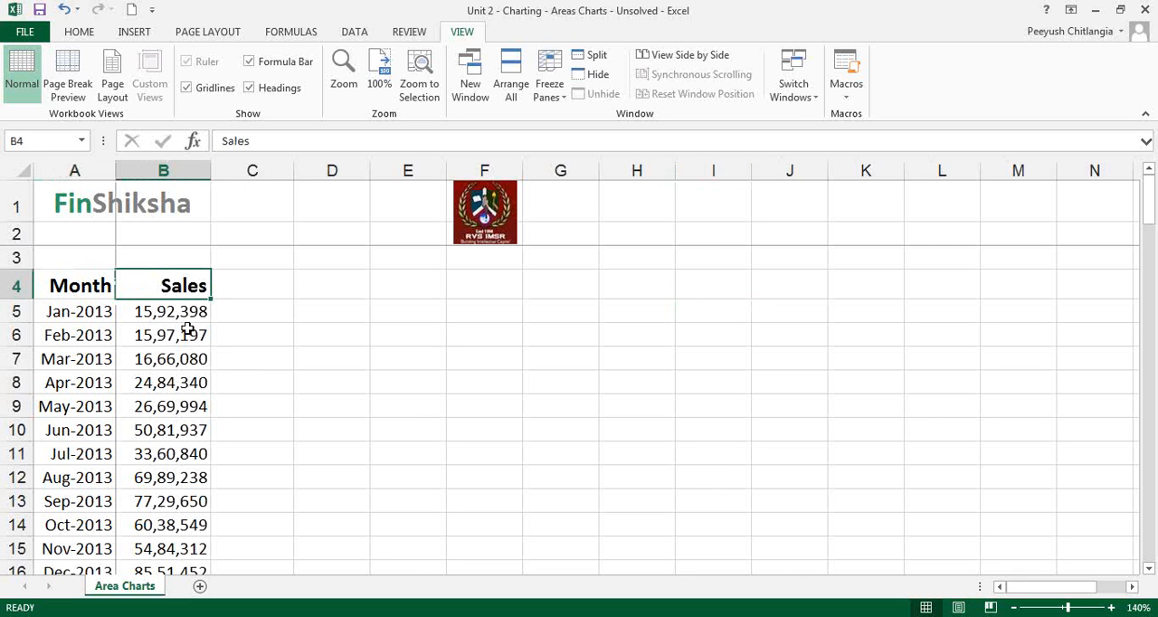
click(103, 319)
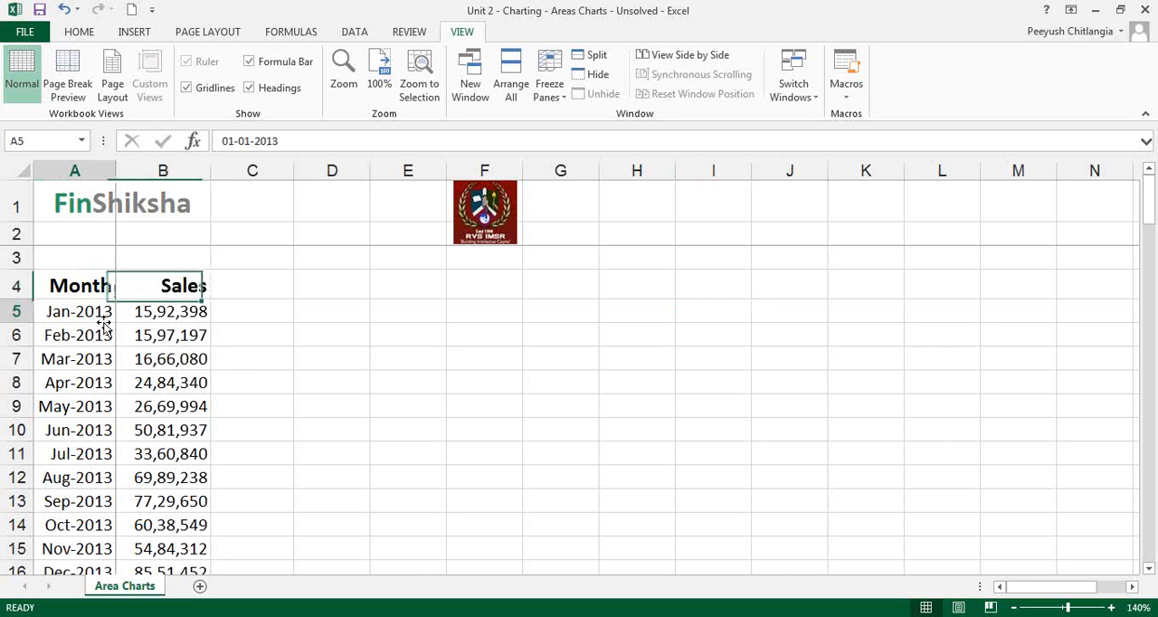
click(91, 290)
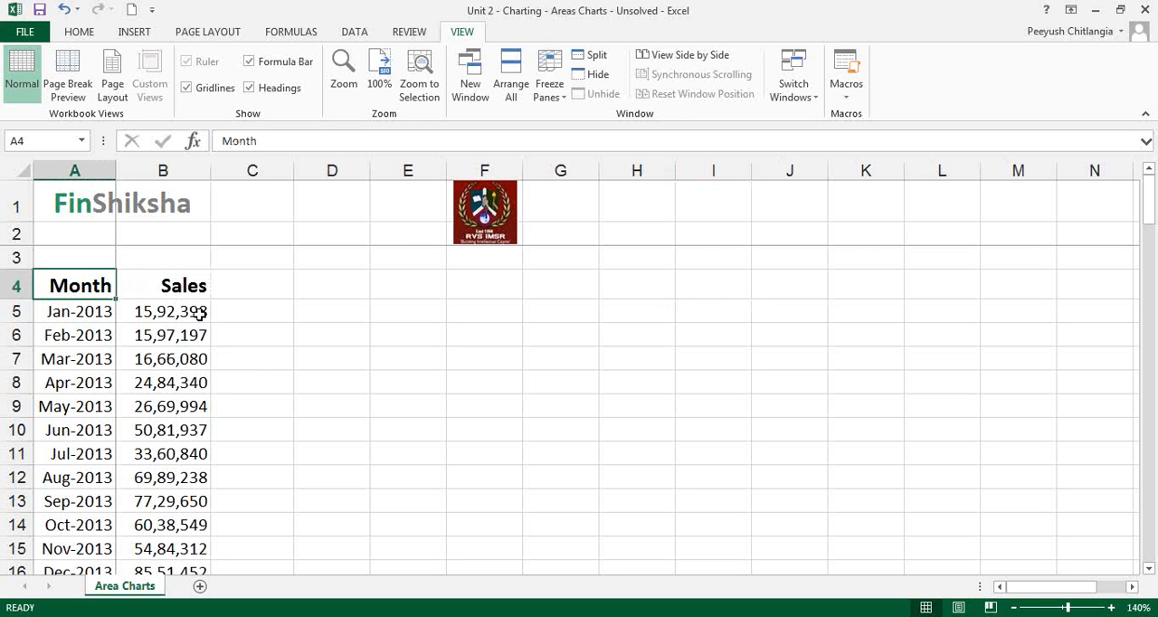
key(shift+Right)
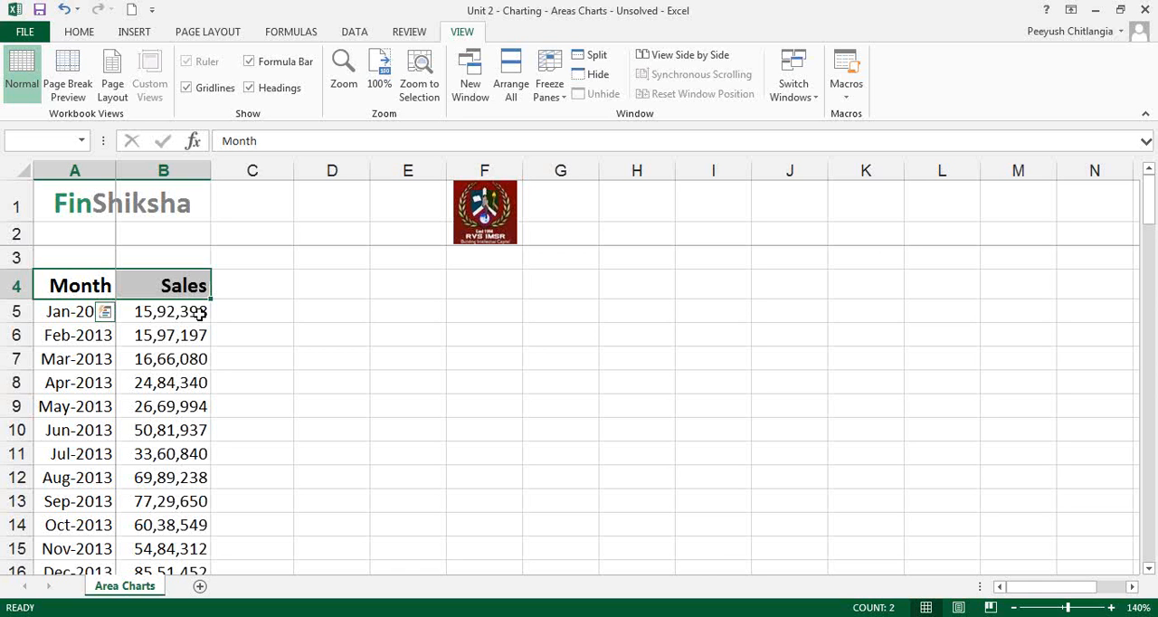
key(ctrl+shift+Down)
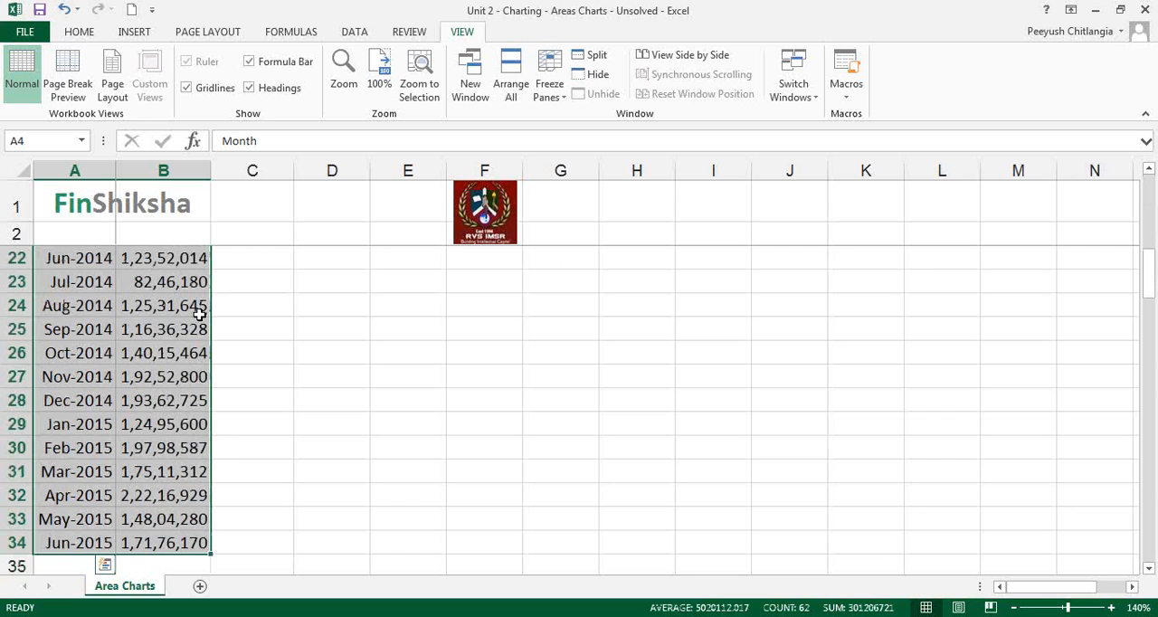
key(ctrl+Home)
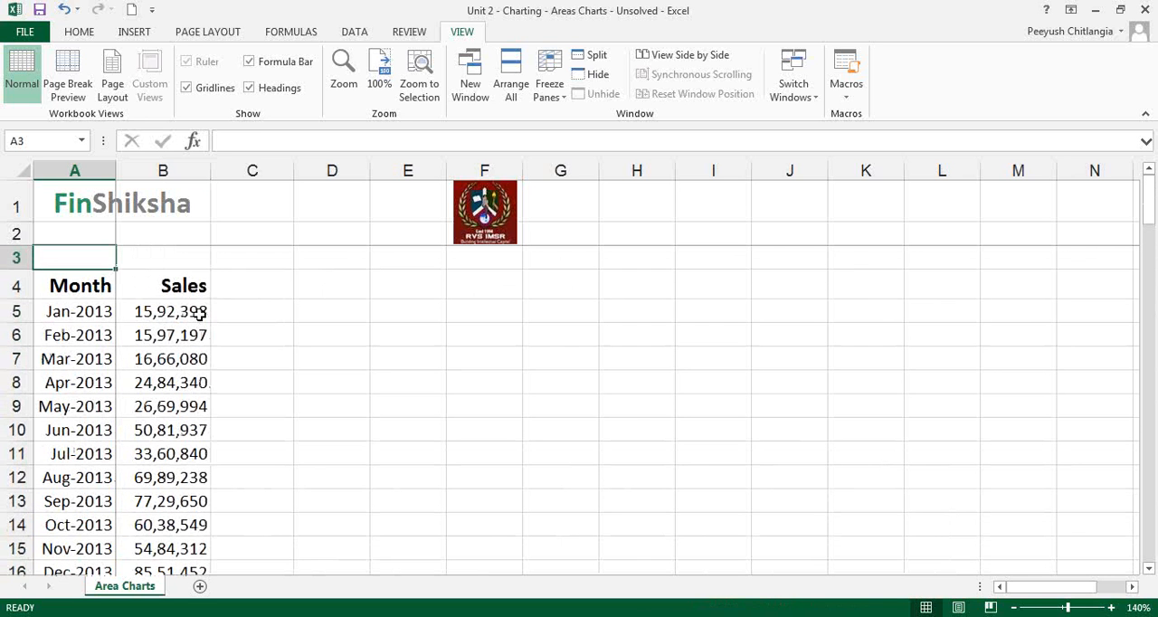
Insert a 2-D Area chart of the Month and Sales data in A4:B34 and move it clear of the data columns
key(Down)
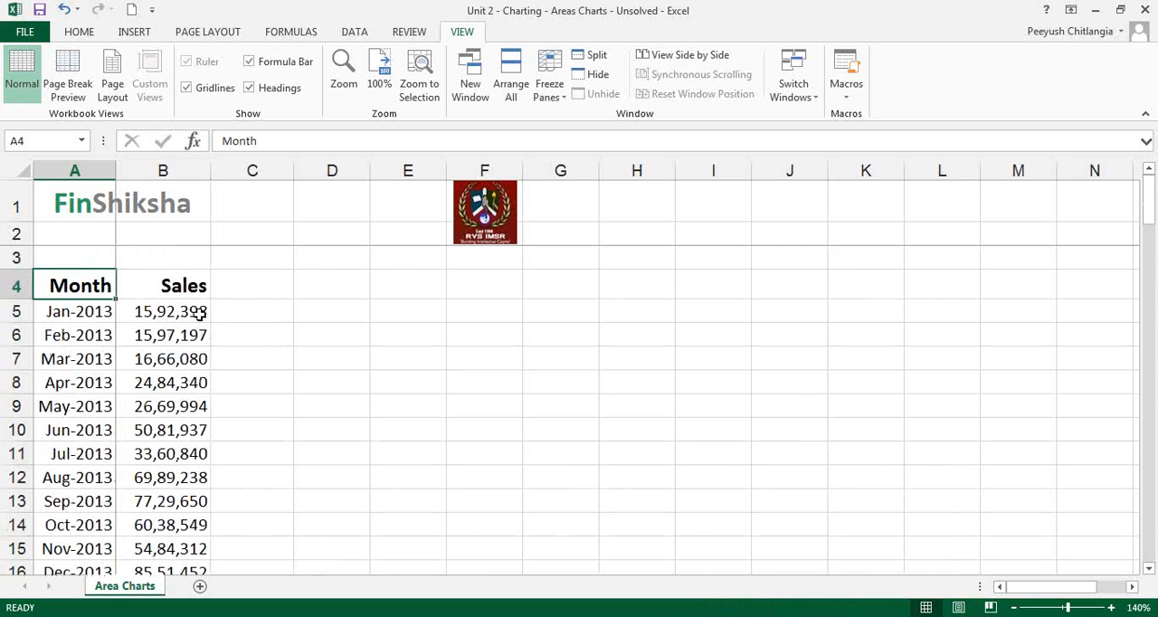
key(shift+Right)
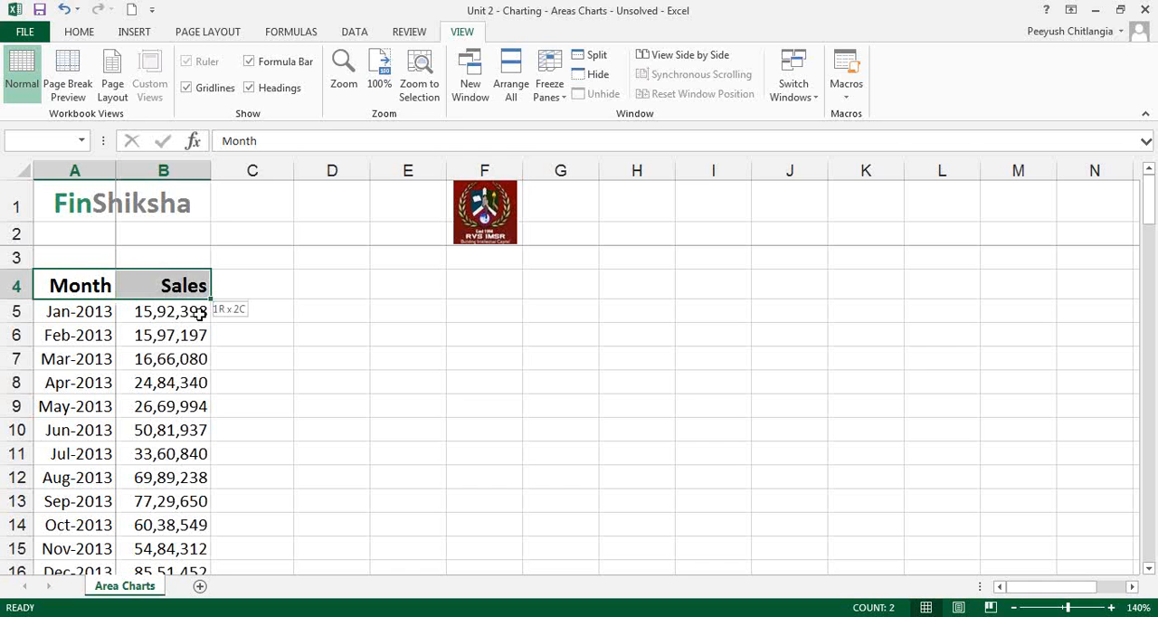
key(ctrl+shift+Down)
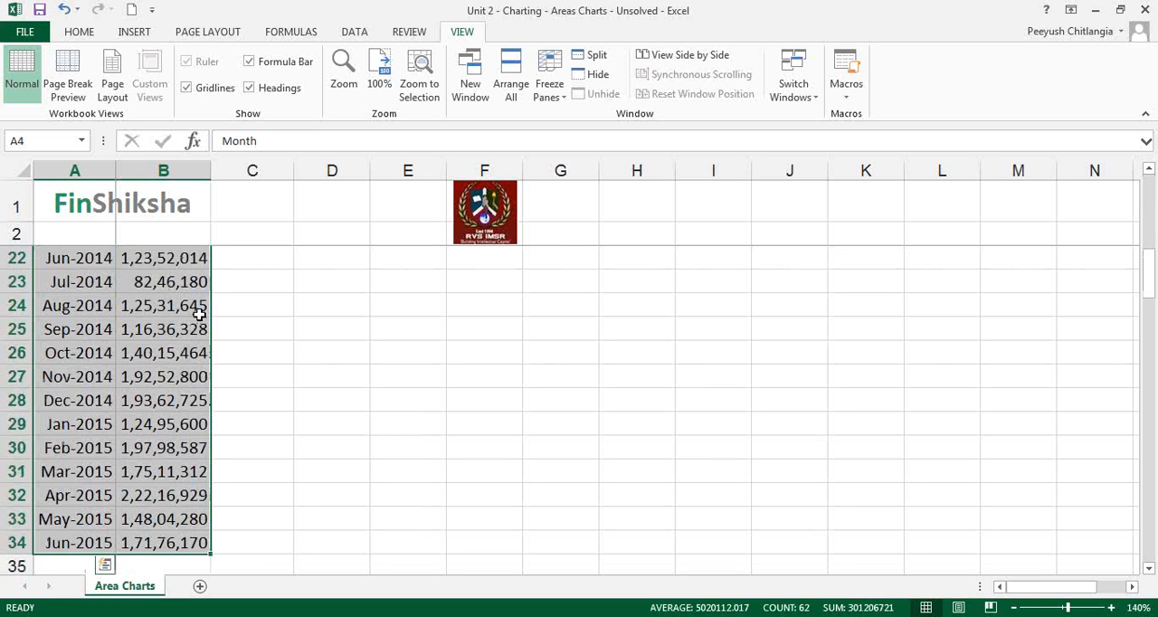
click(134, 34)
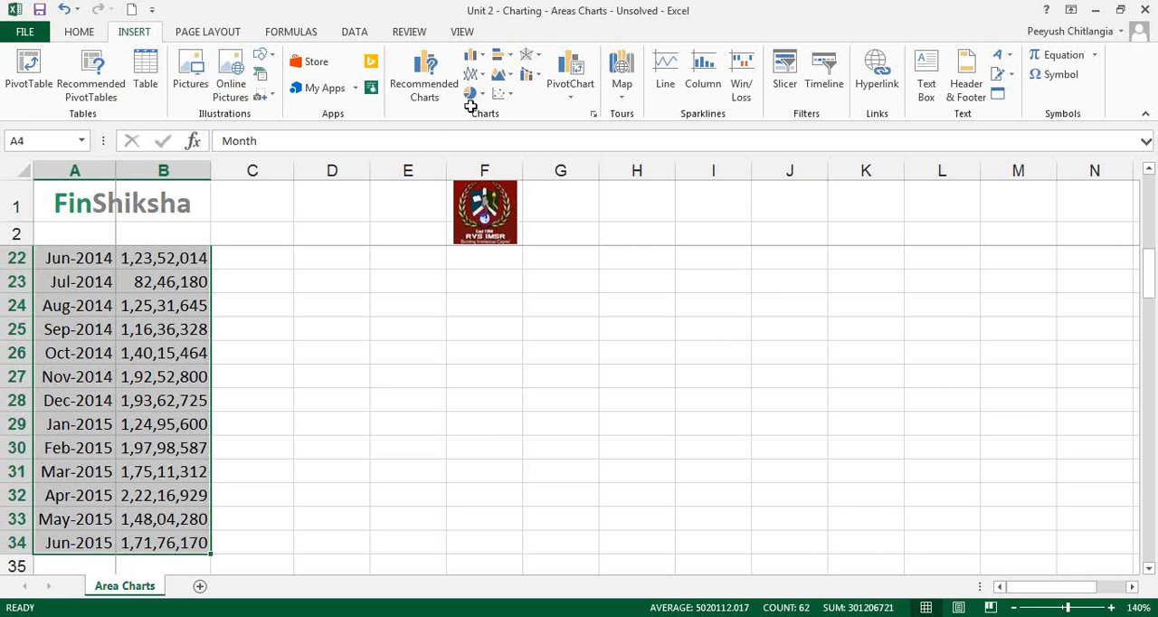
click(914, 224)
click(921, 281)
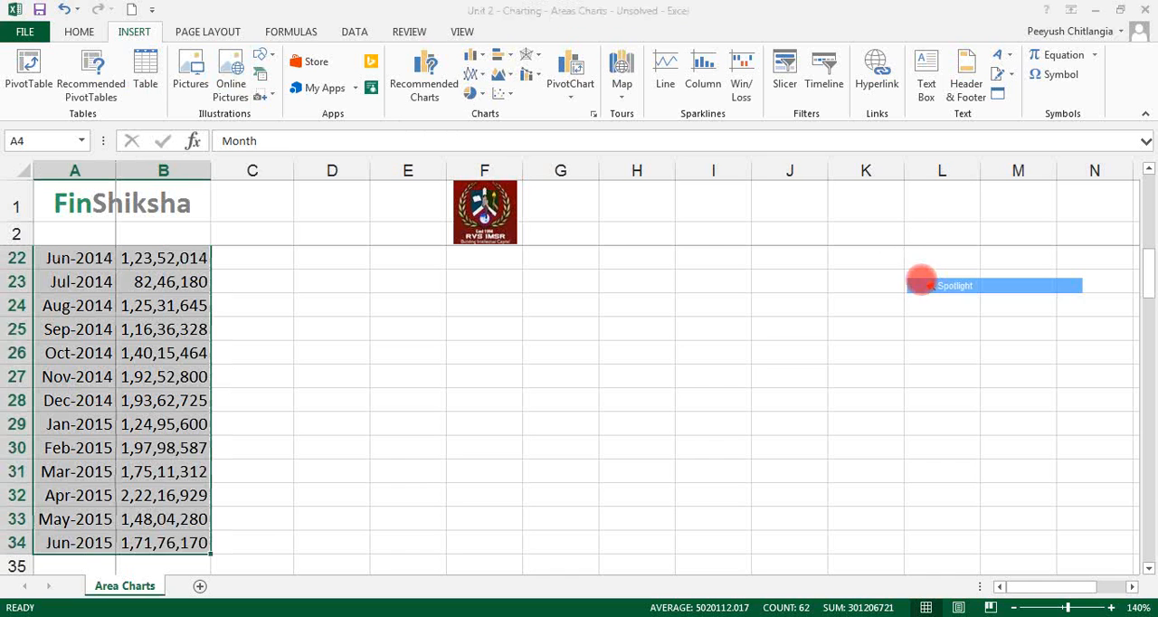
click(501, 74)
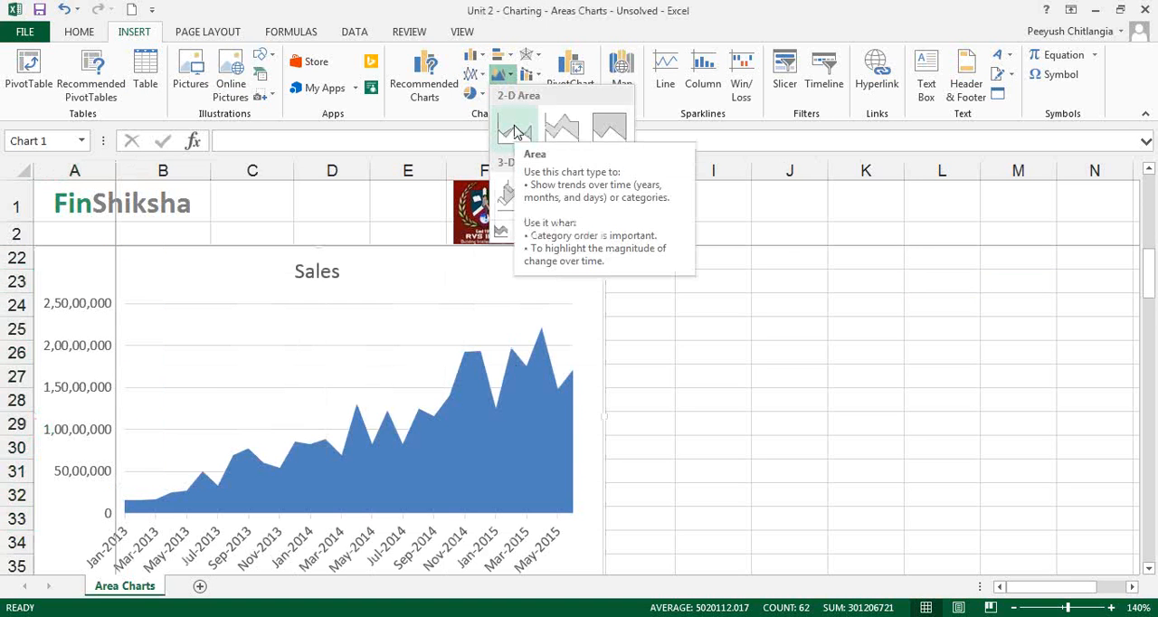
click(516, 132)
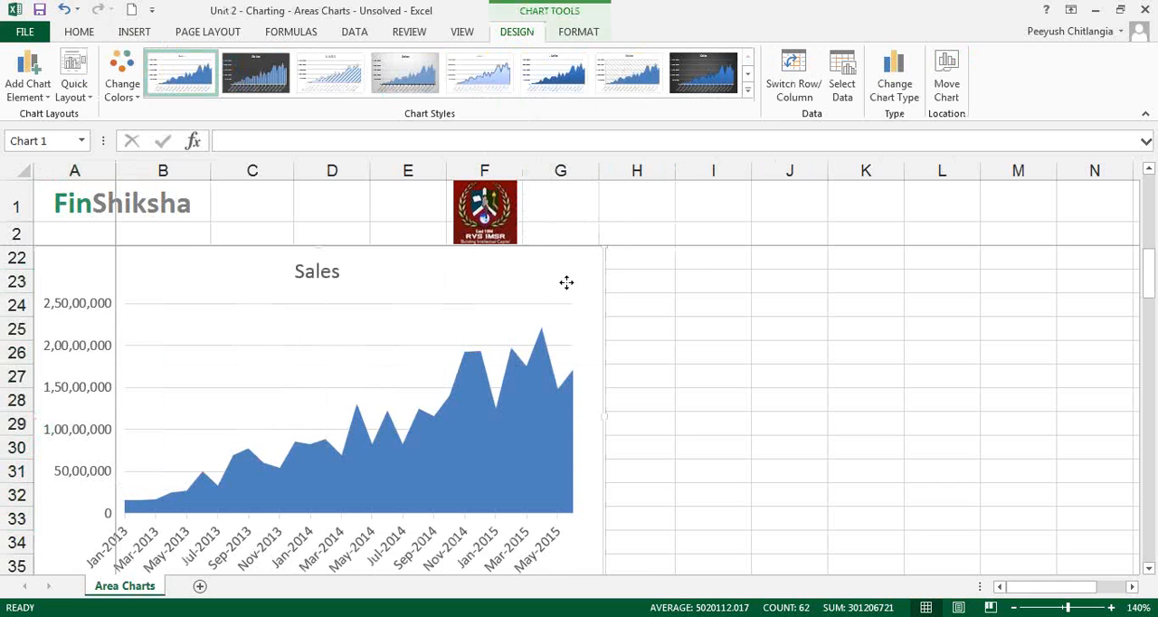
drag(567, 281, 791, 284)
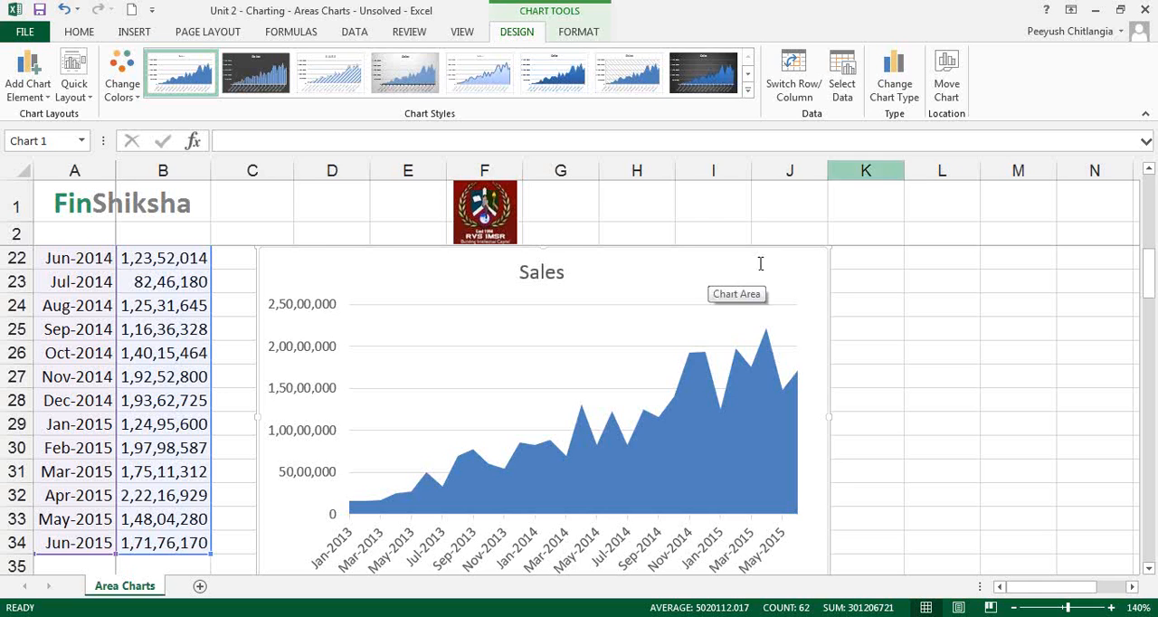
Try the Line chart type on the Sales chart and undo the change
click(894, 90)
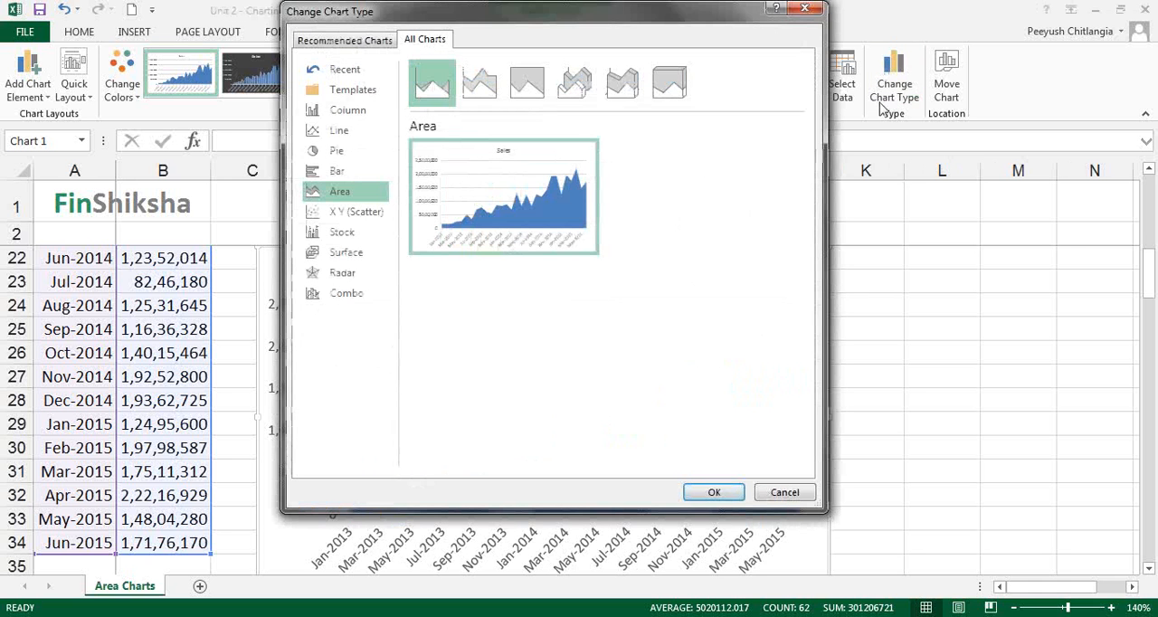
click(339, 131)
click(704, 492)
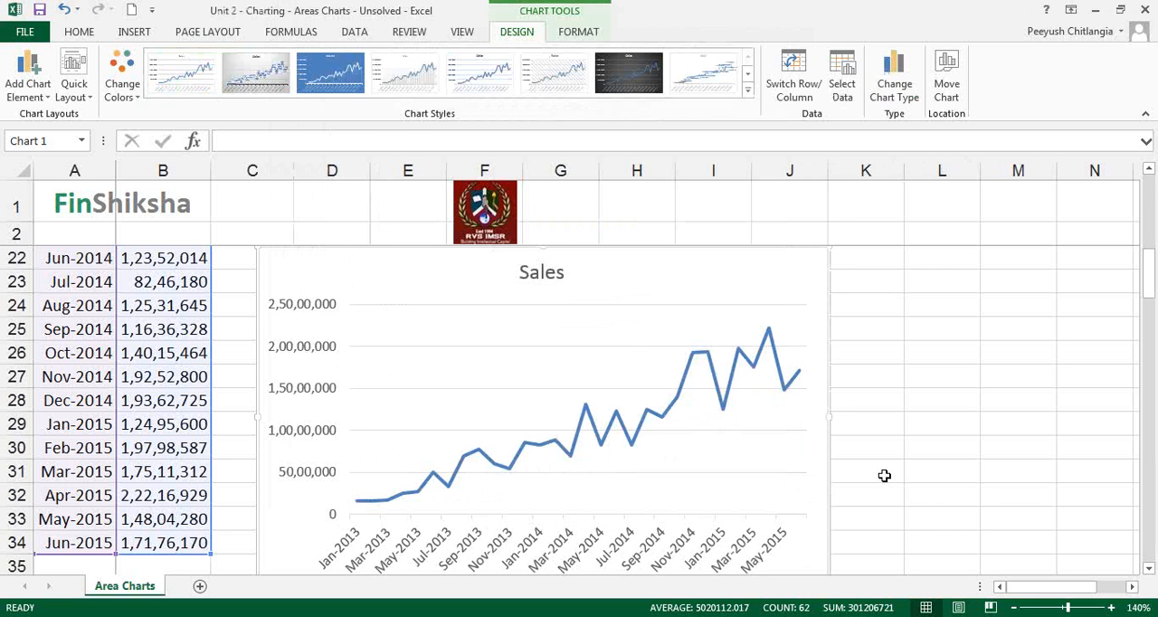
key(ctrl+z)
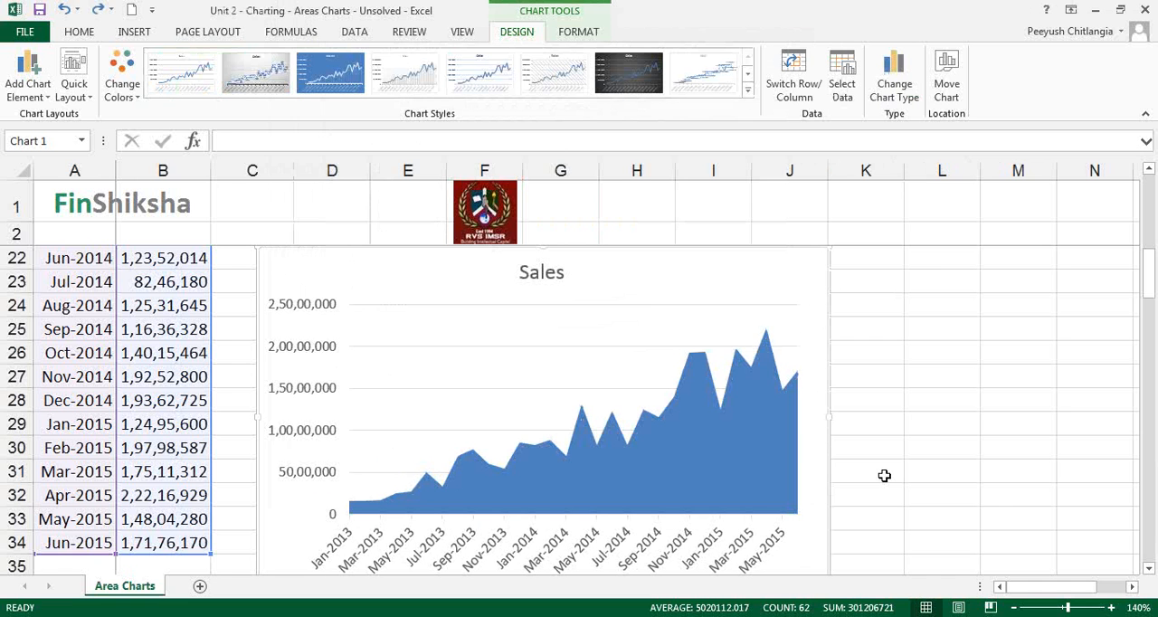
key(ctrl)
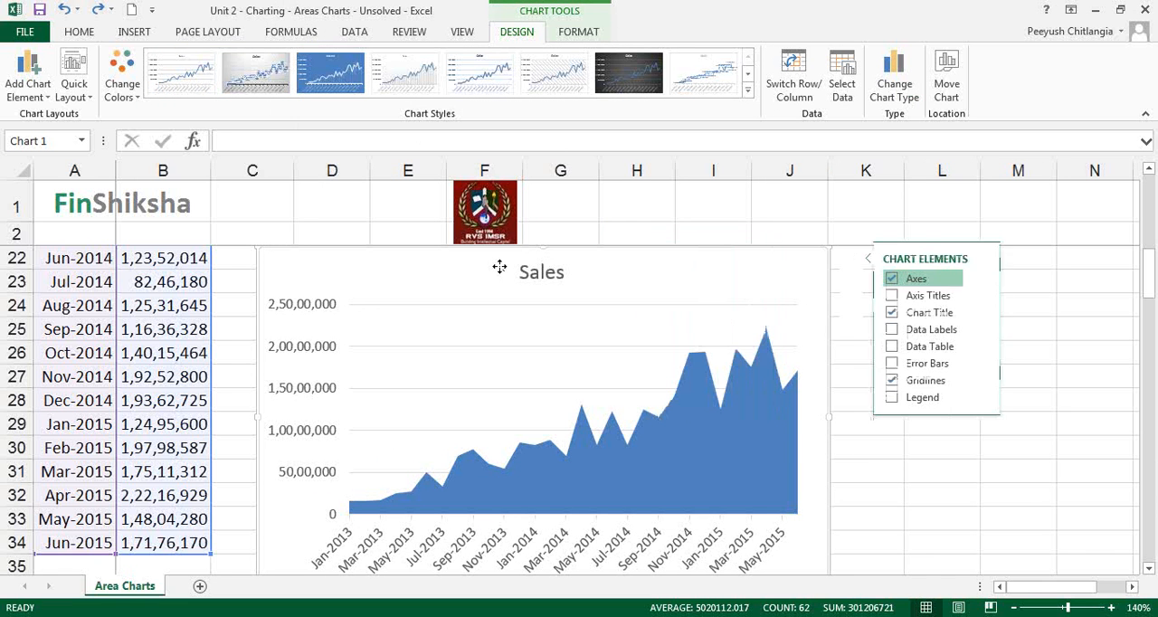
Set the display units of the Sales chart's vertical axis to Thousands
click(321, 312)
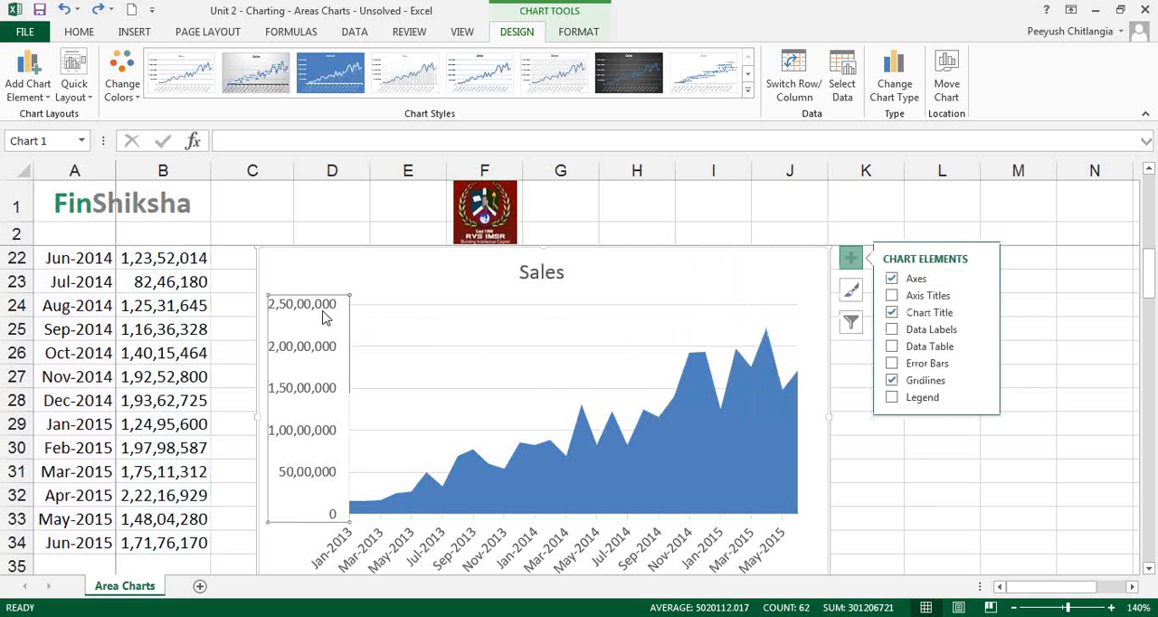
click(1095, 14)
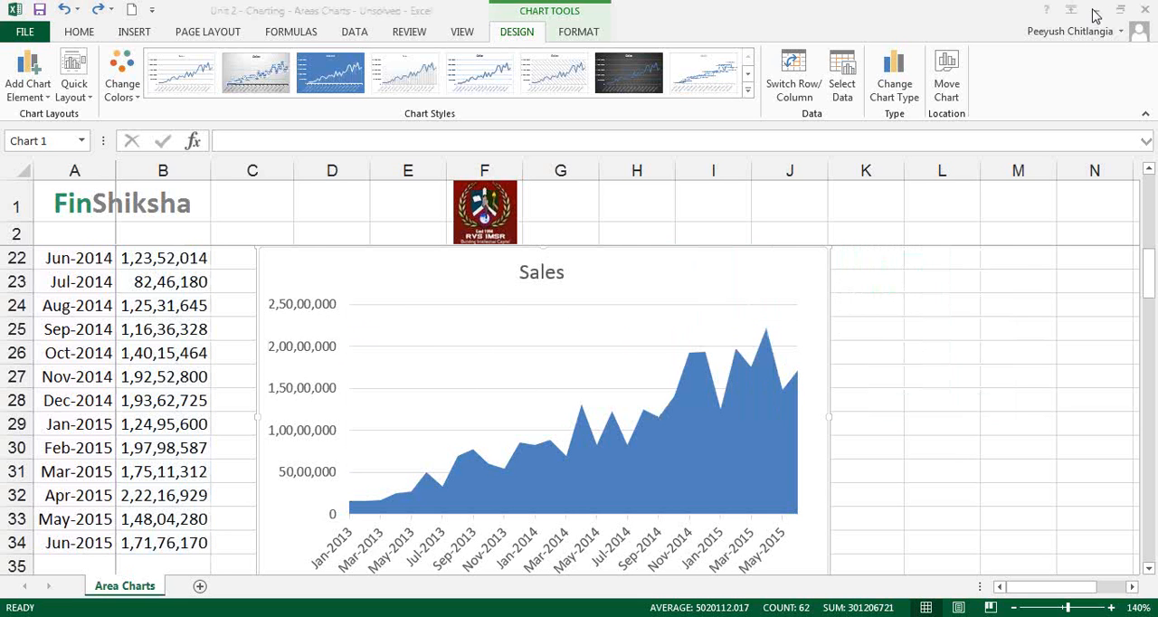
click(310, 355)
right_click(311, 351)
click(376, 531)
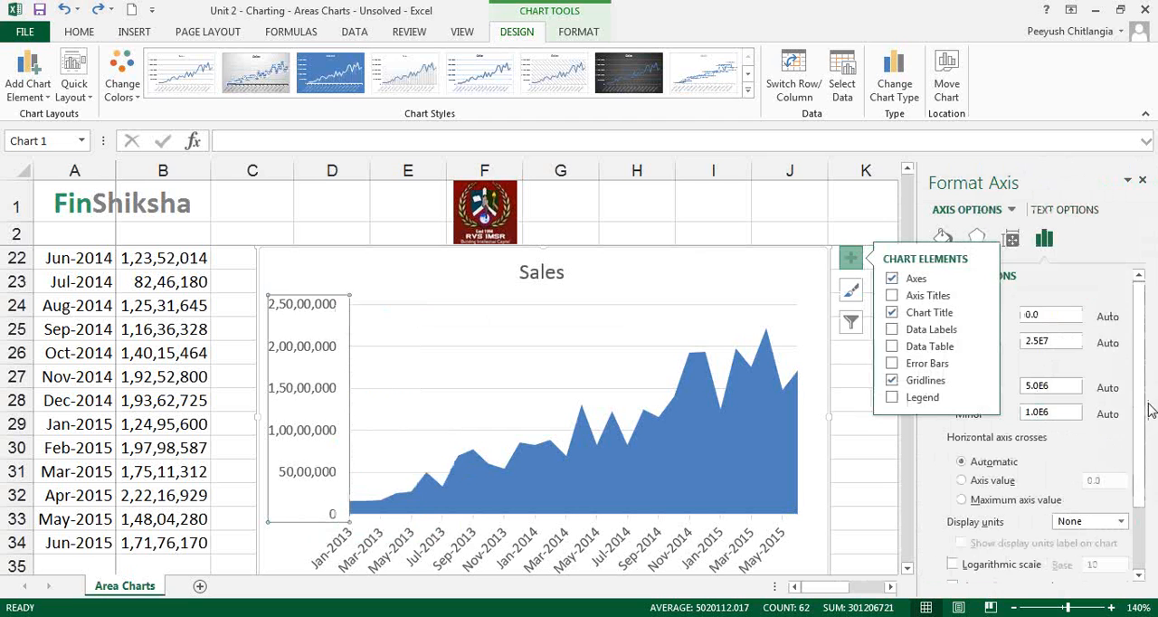
drag(1143, 414, 1127, 462)
click(1120, 455)
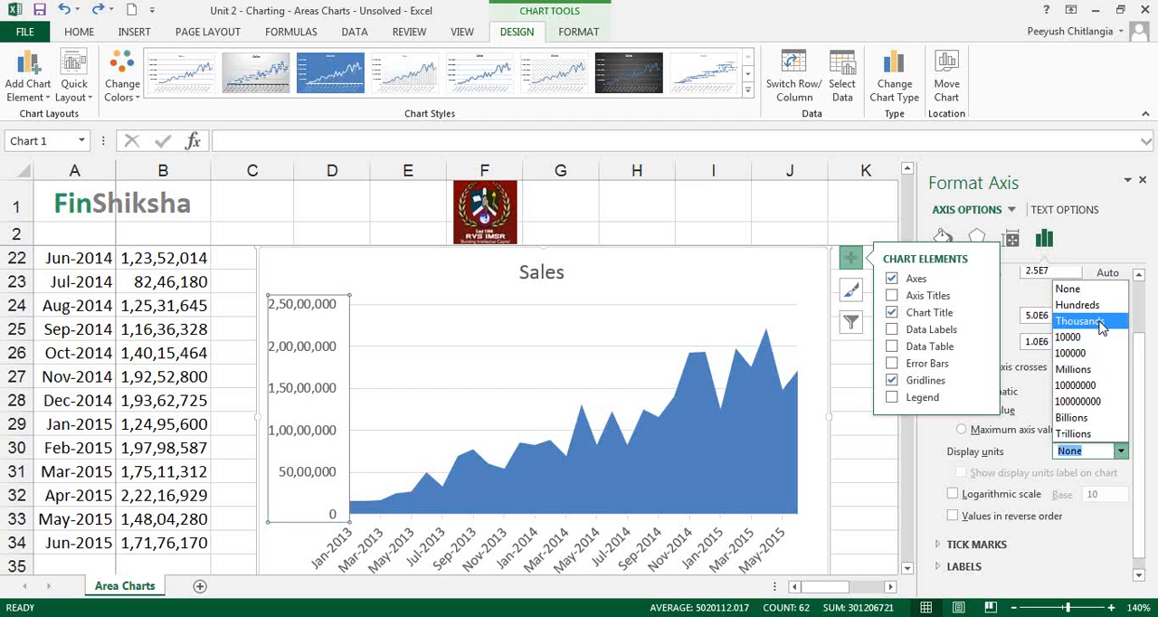
click(1101, 323)
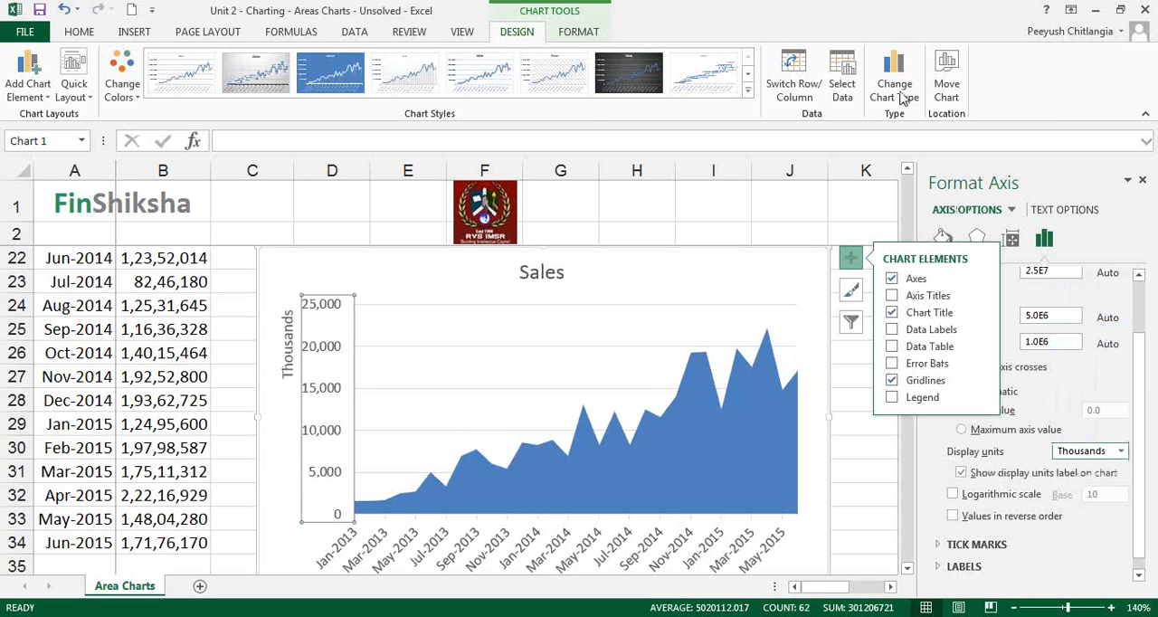
click(821, 15)
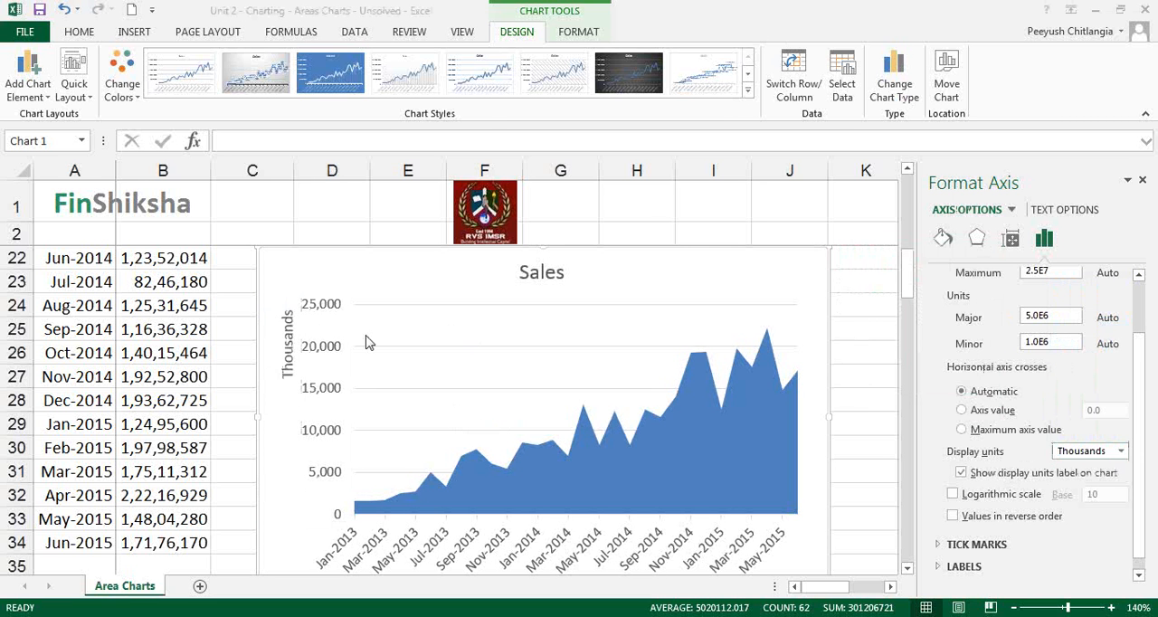
click(336, 350)
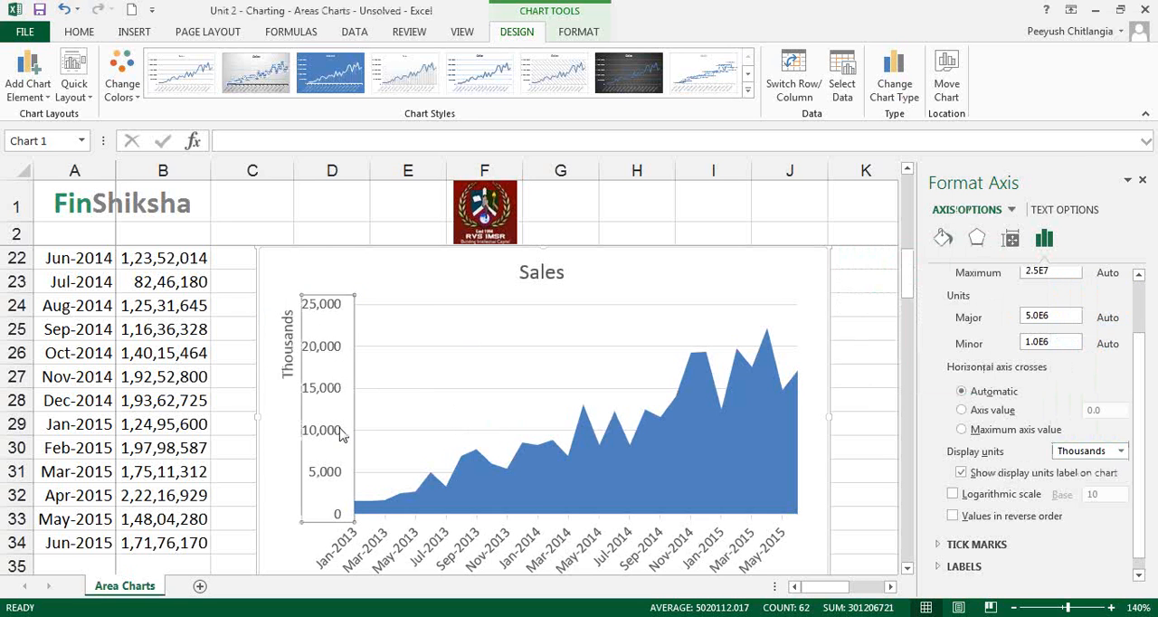
click(674, 554)
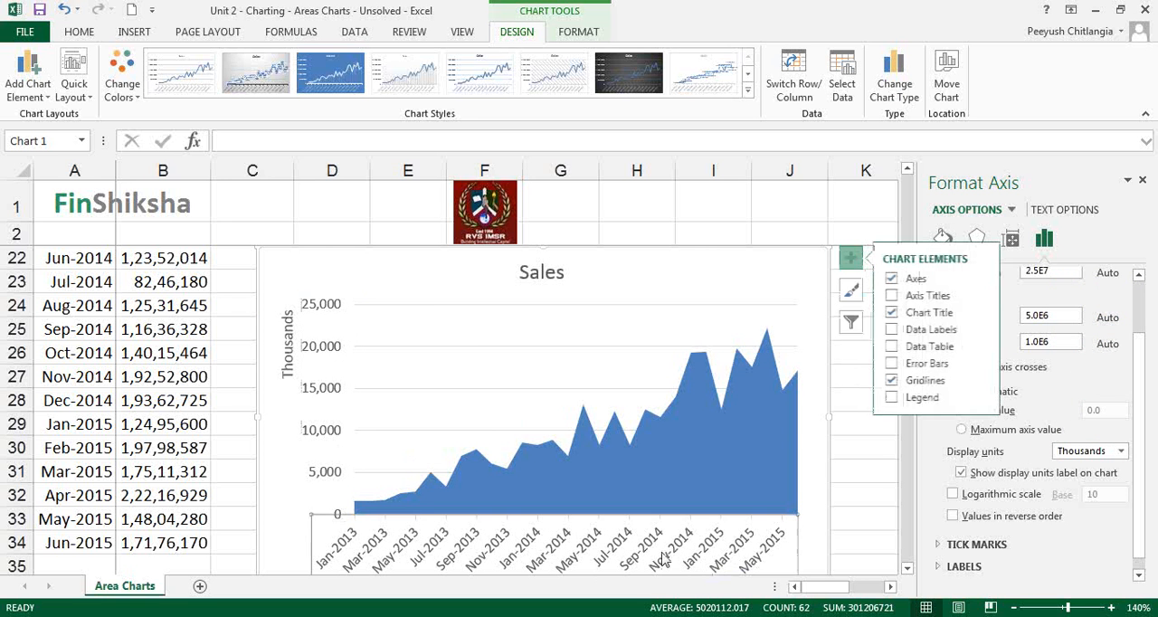
Give the Sales data series a solid dark olive green fill with 33% transparency
click(795, 425)
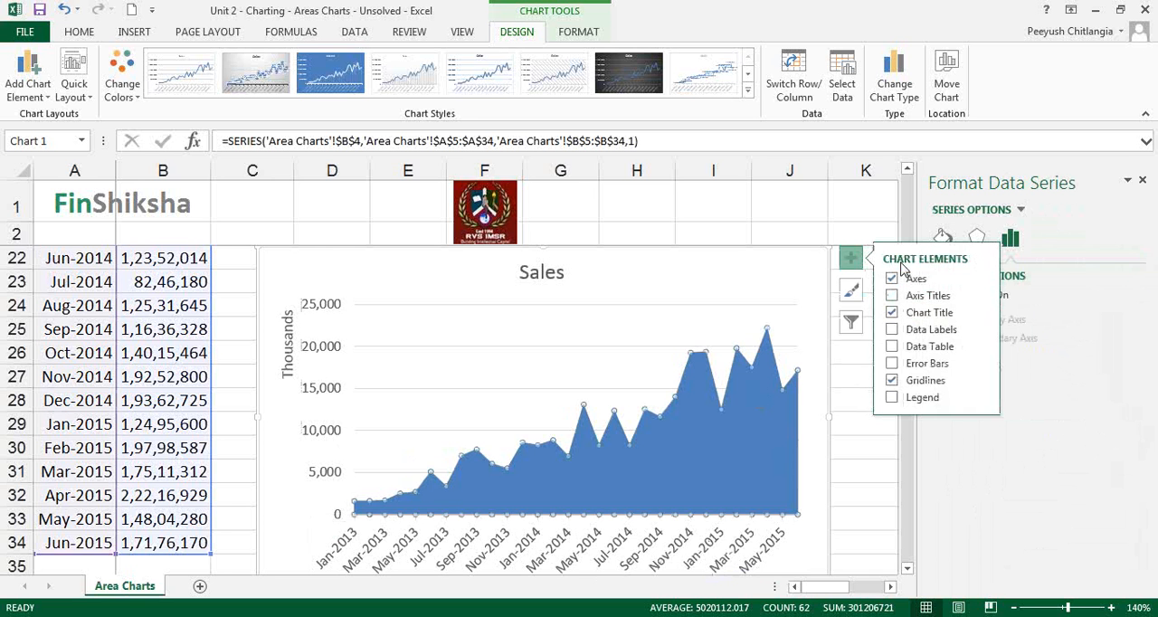
click(809, 343)
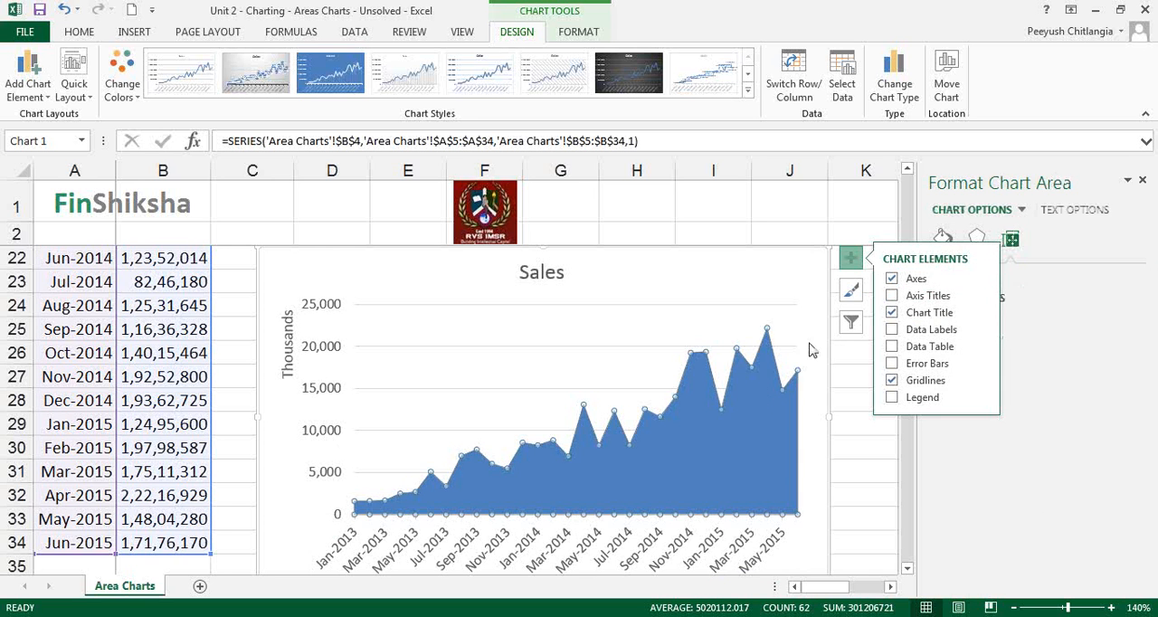
click(858, 232)
click(784, 401)
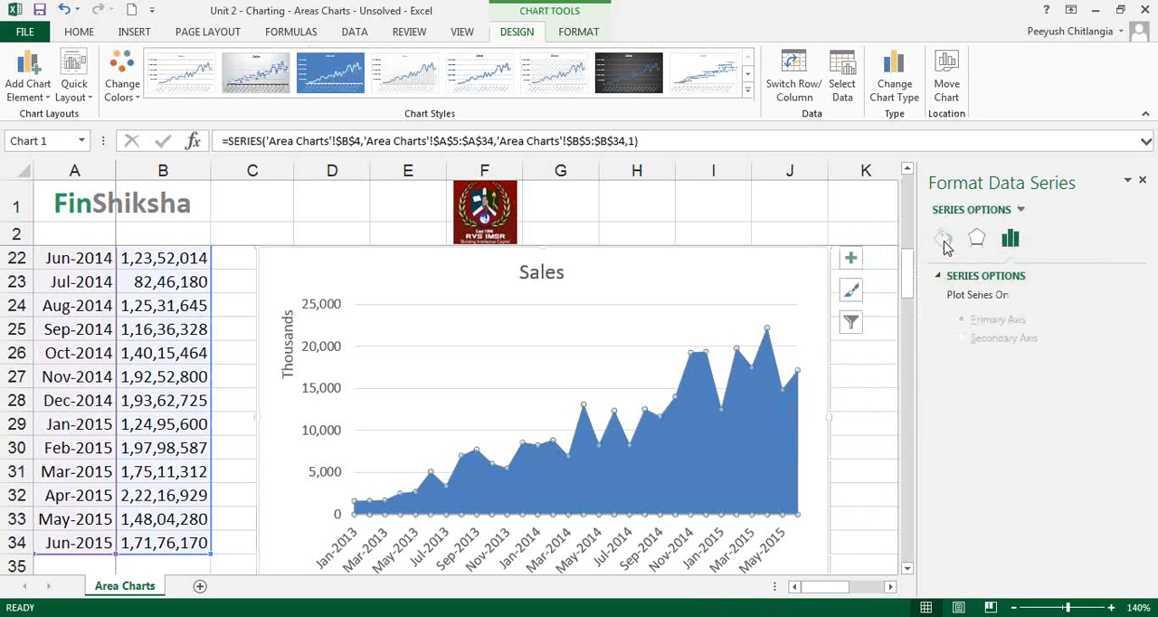
click(942, 238)
click(957, 277)
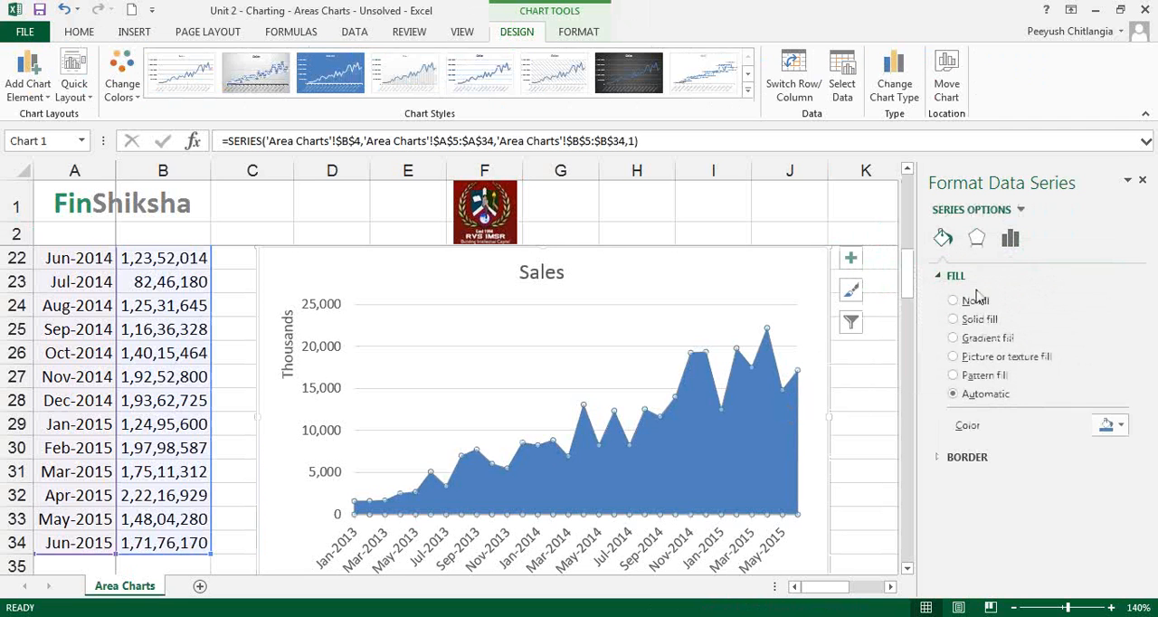
click(980, 319)
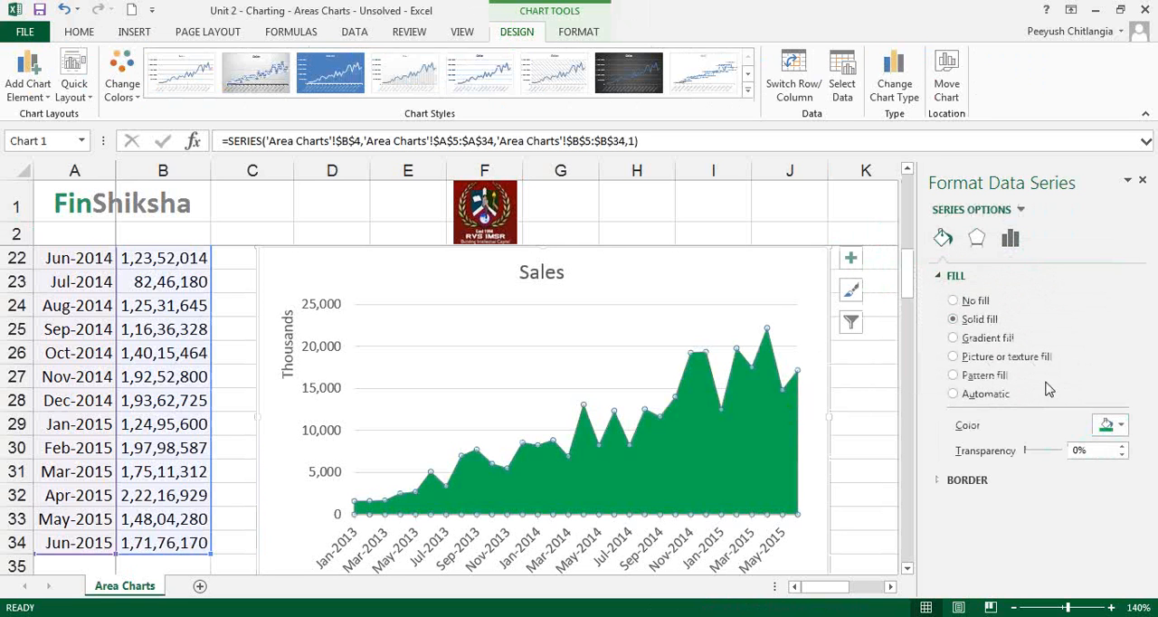
click(1113, 426)
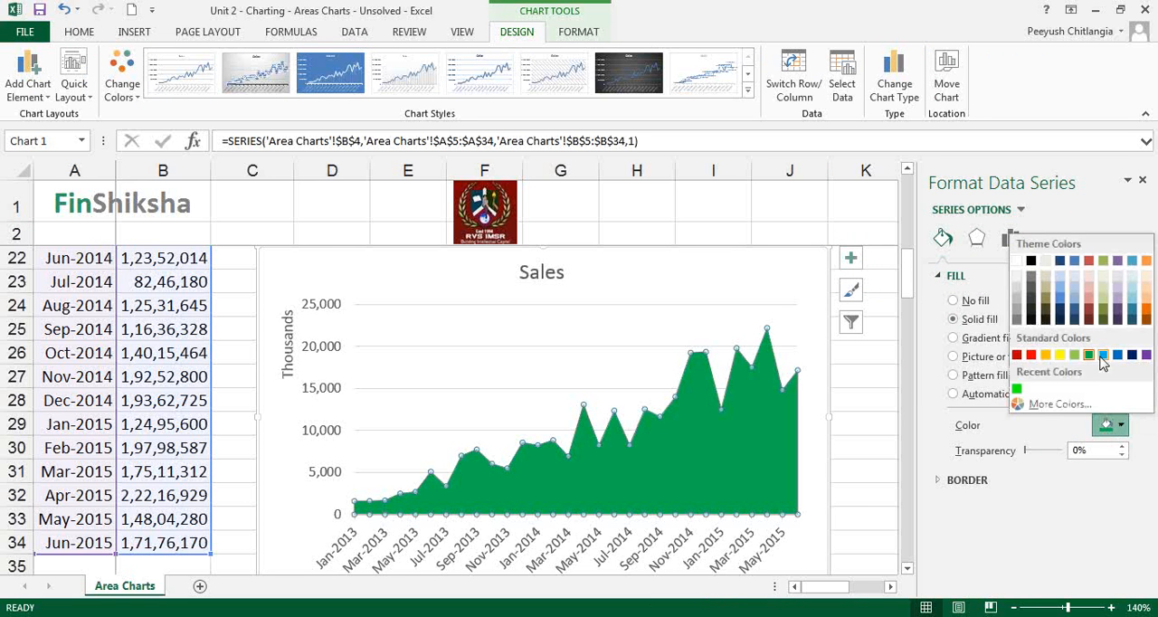
click(1106, 312)
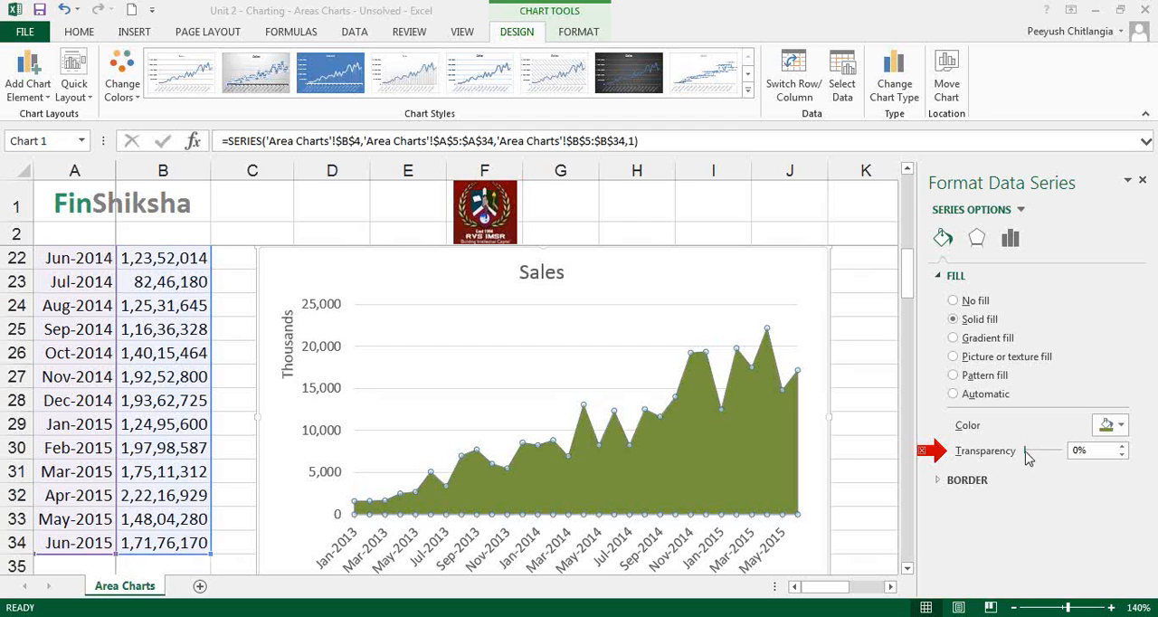
drag(1027, 457, 1042, 460)
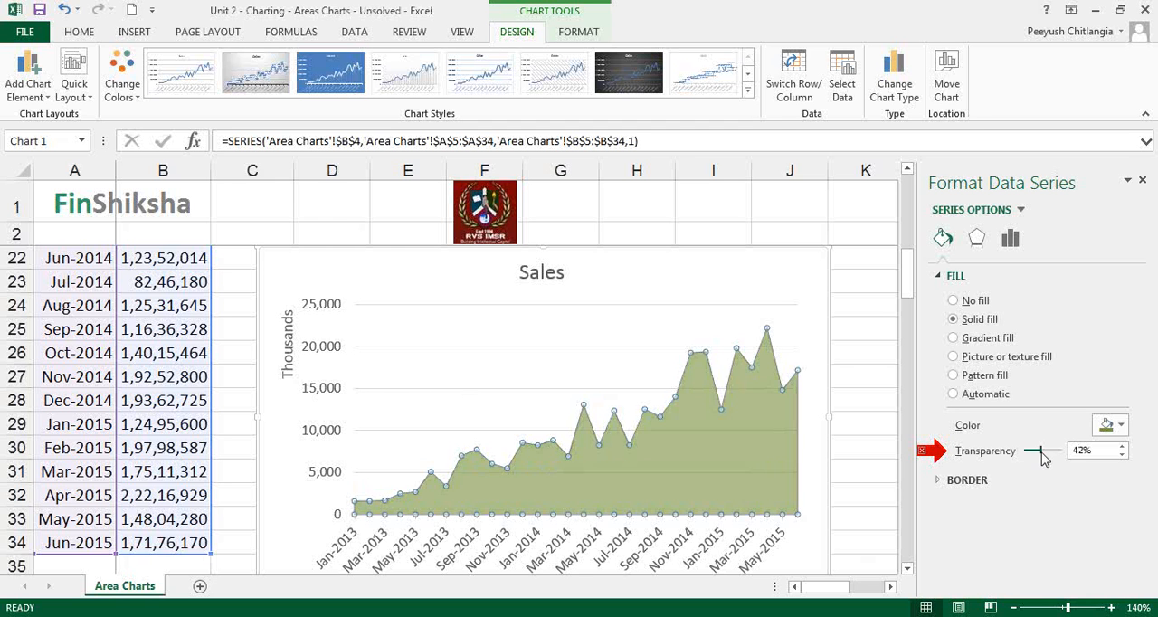
drag(1047, 459, 1038, 459)
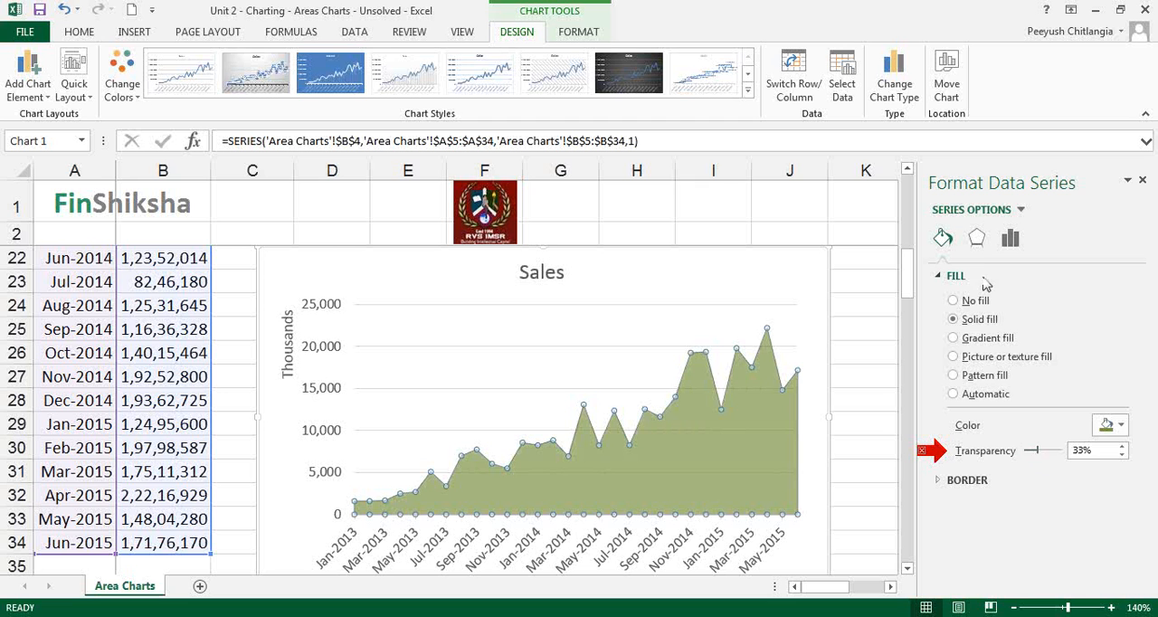
Look through the soft edges and shadow effect options of the Sales data series
click(976, 240)
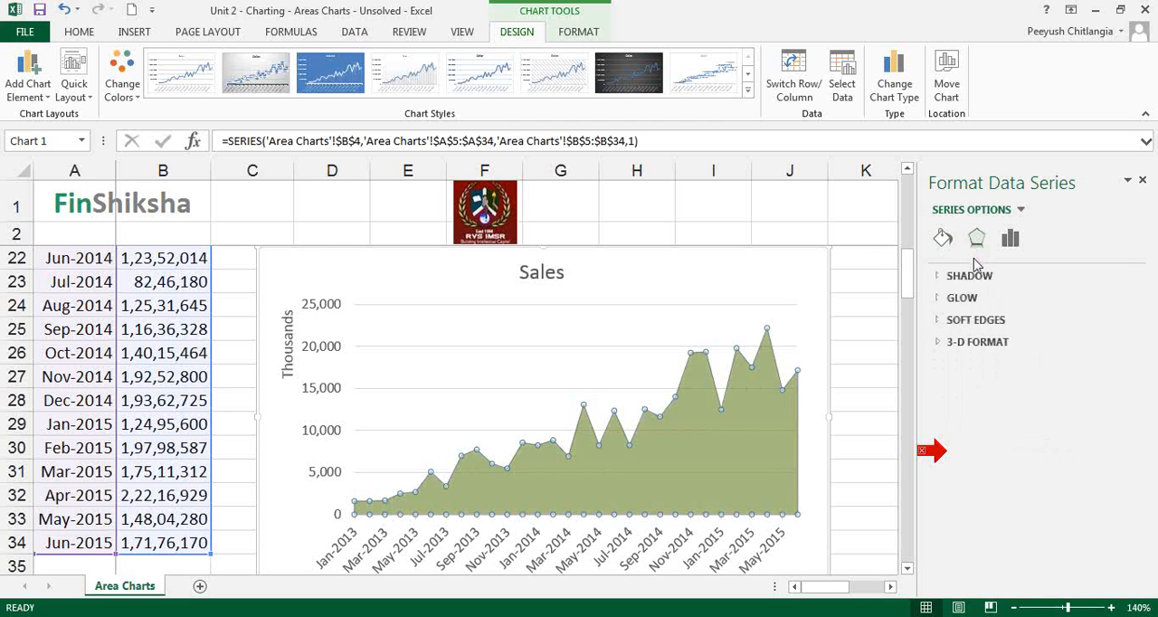
click(976, 321)
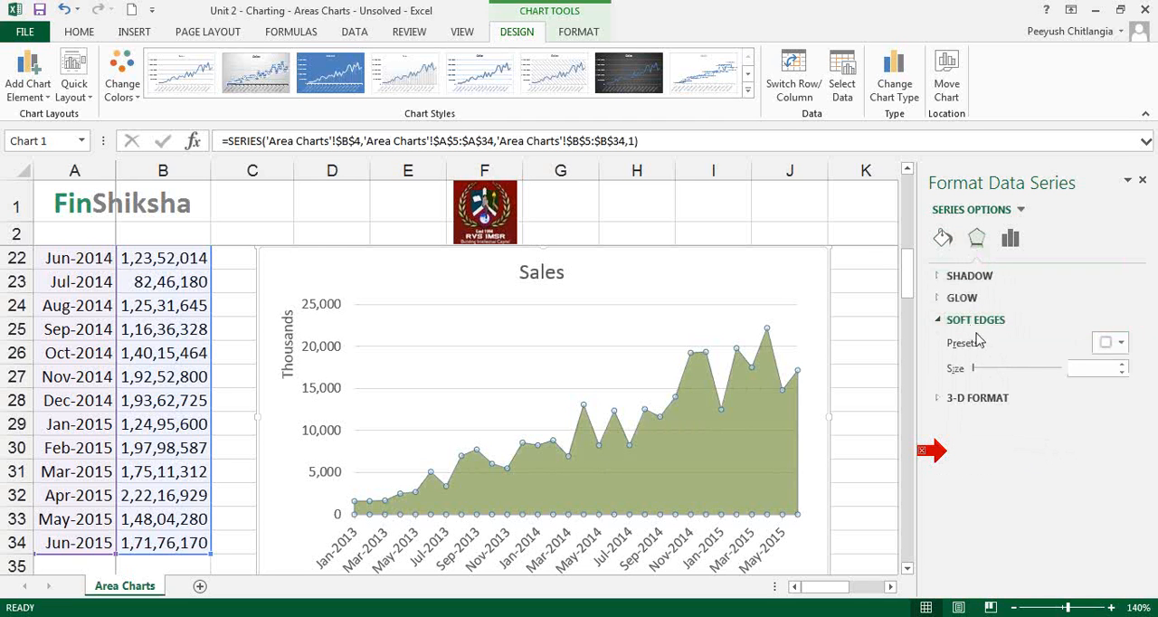
click(977, 320)
click(966, 276)
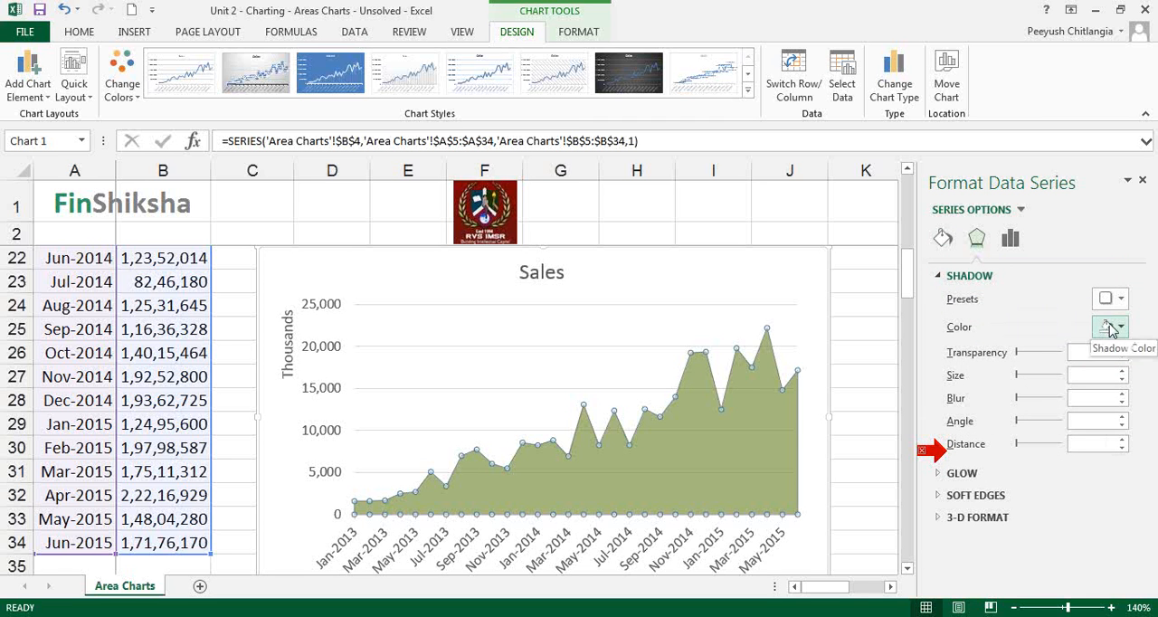
click(953, 281)
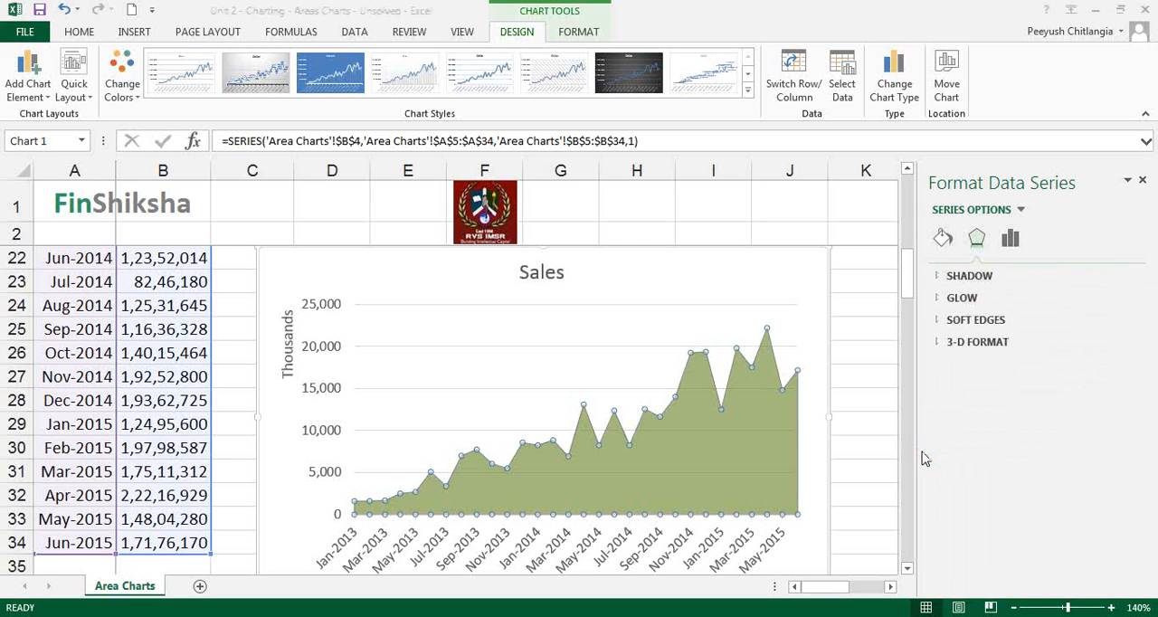
Try a gradient fill and a pattern fill on the Sales series and set its fill to Automatic
click(942, 238)
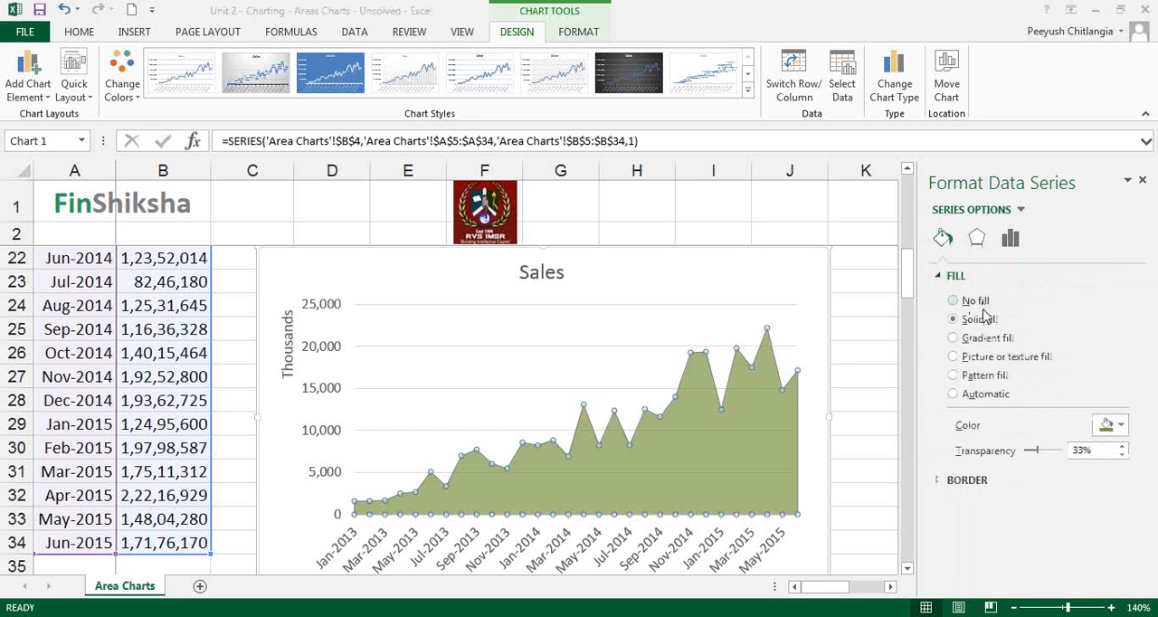
click(980, 340)
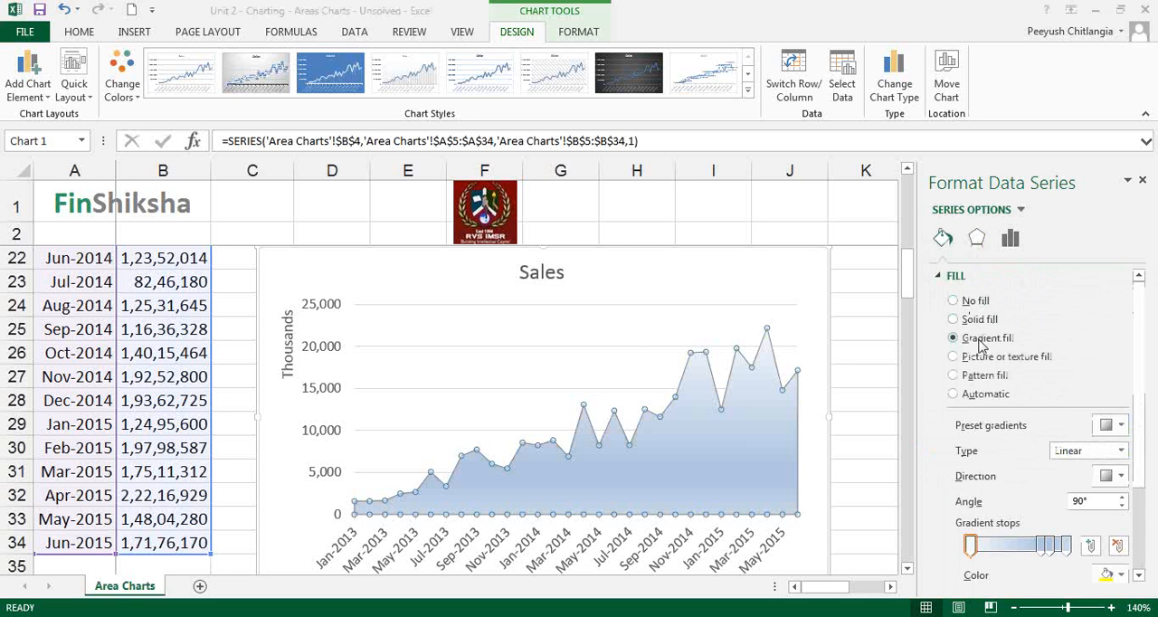
click(979, 376)
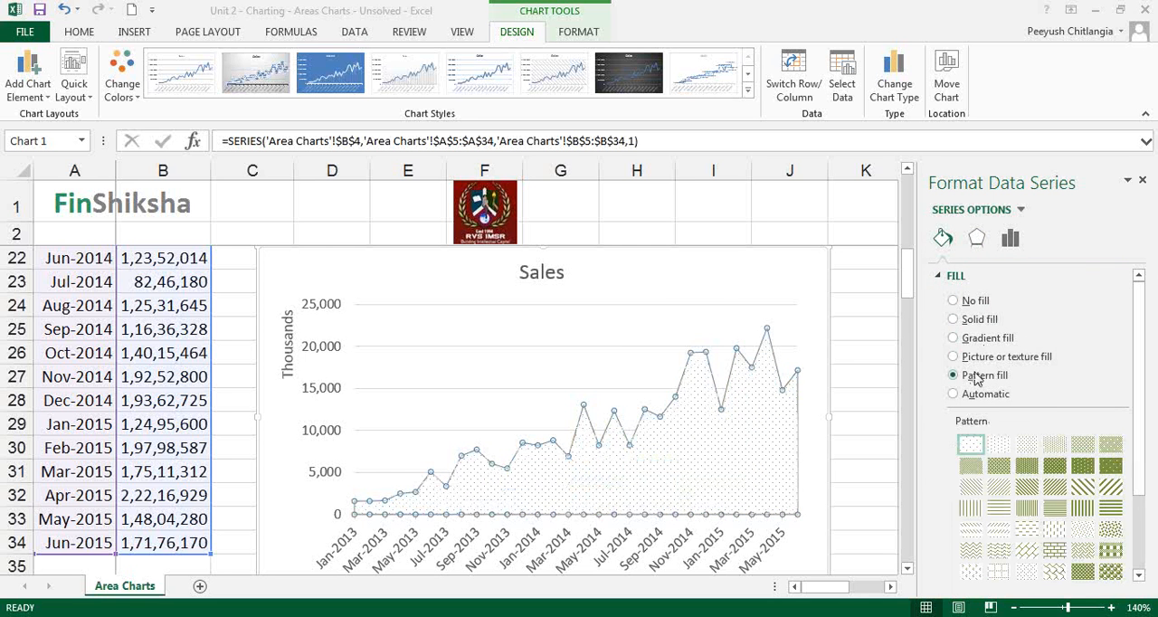
click(969, 396)
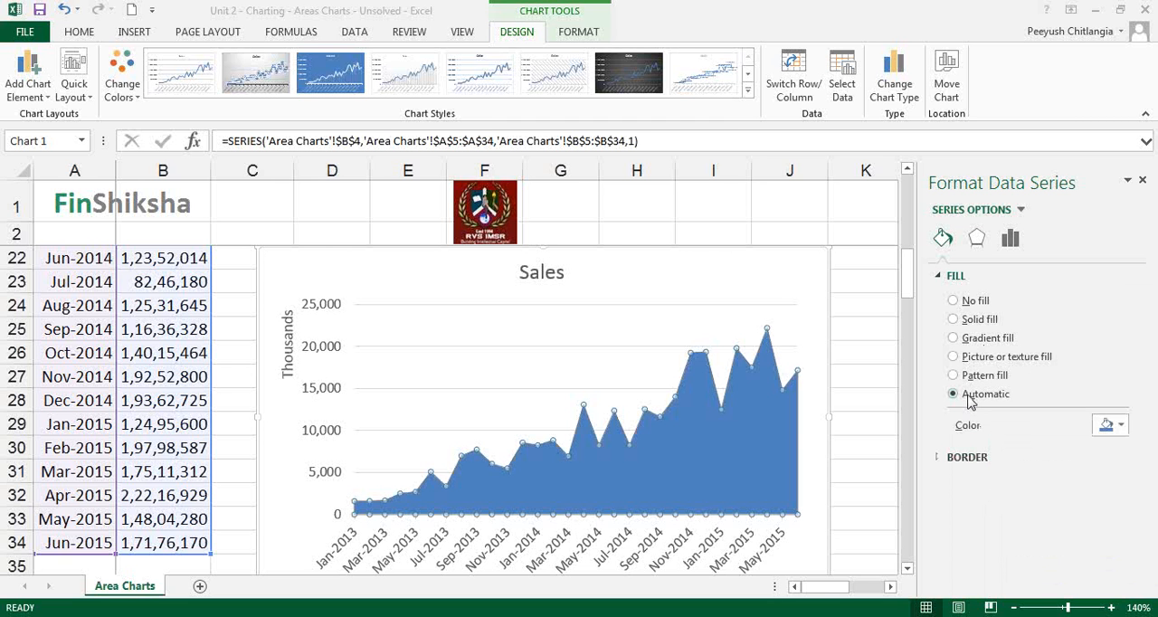
Give the Sales data series a solid red border line
click(950, 461)
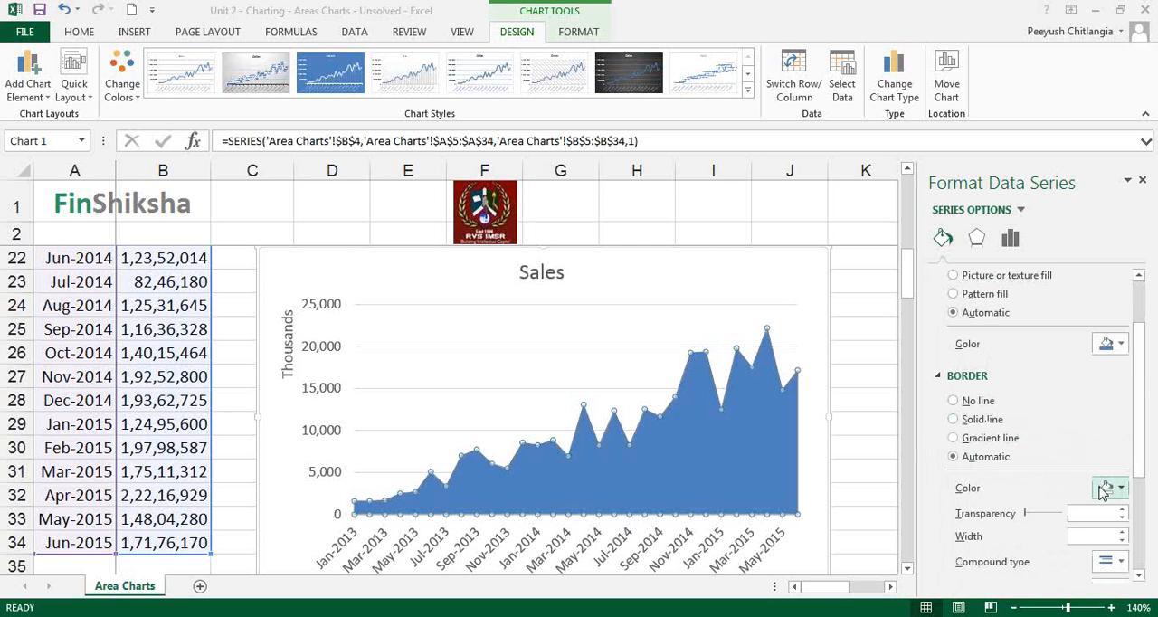
click(980, 421)
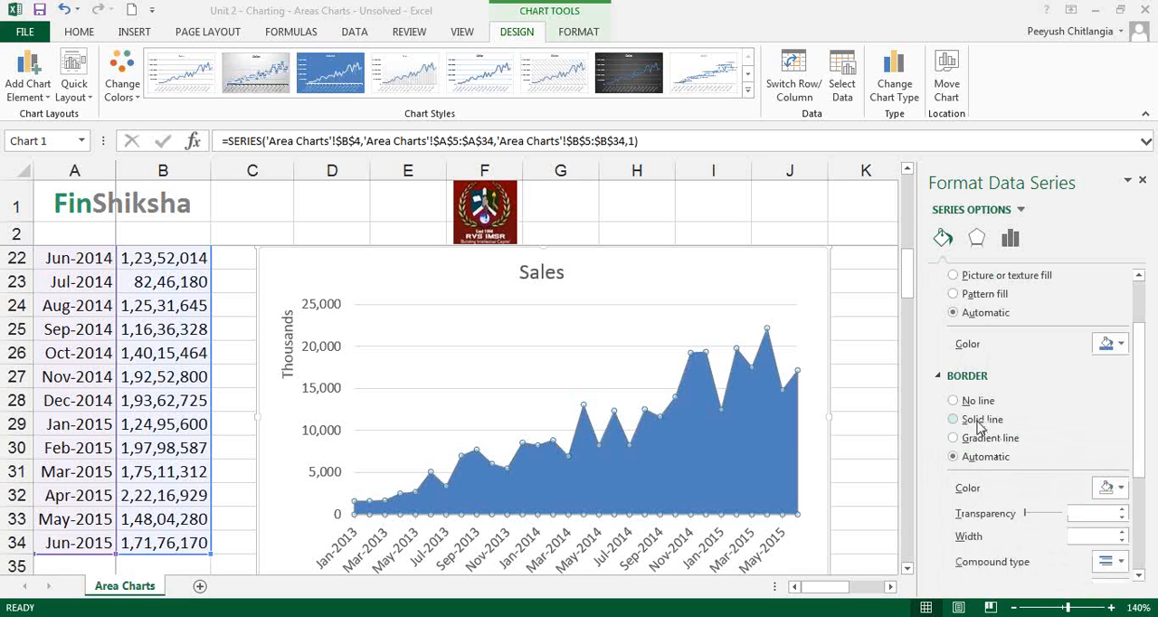
click(1115, 488)
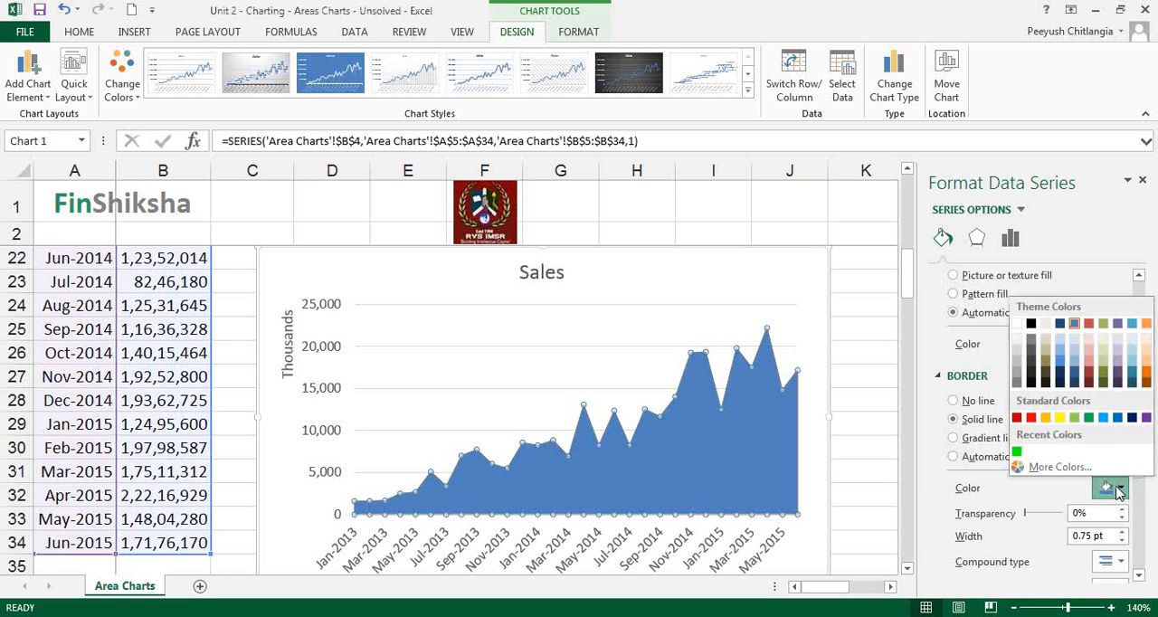
click(1031, 417)
click(763, 513)
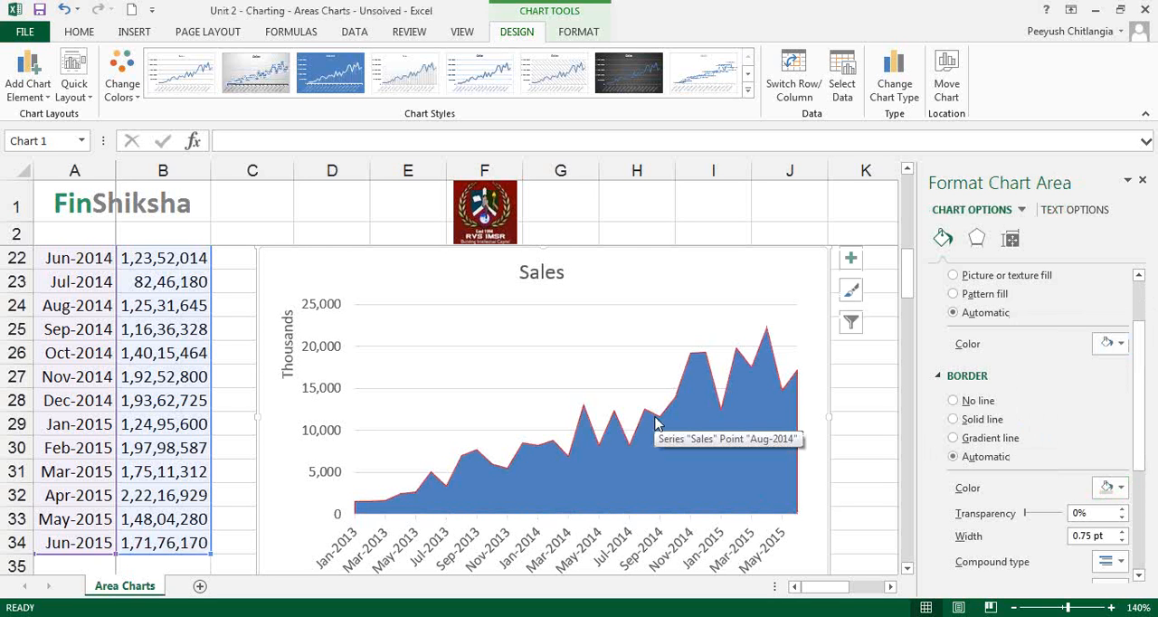
Try removing the horizontal major gridlines from the Sales chart
click(338, 438)
click(417, 431)
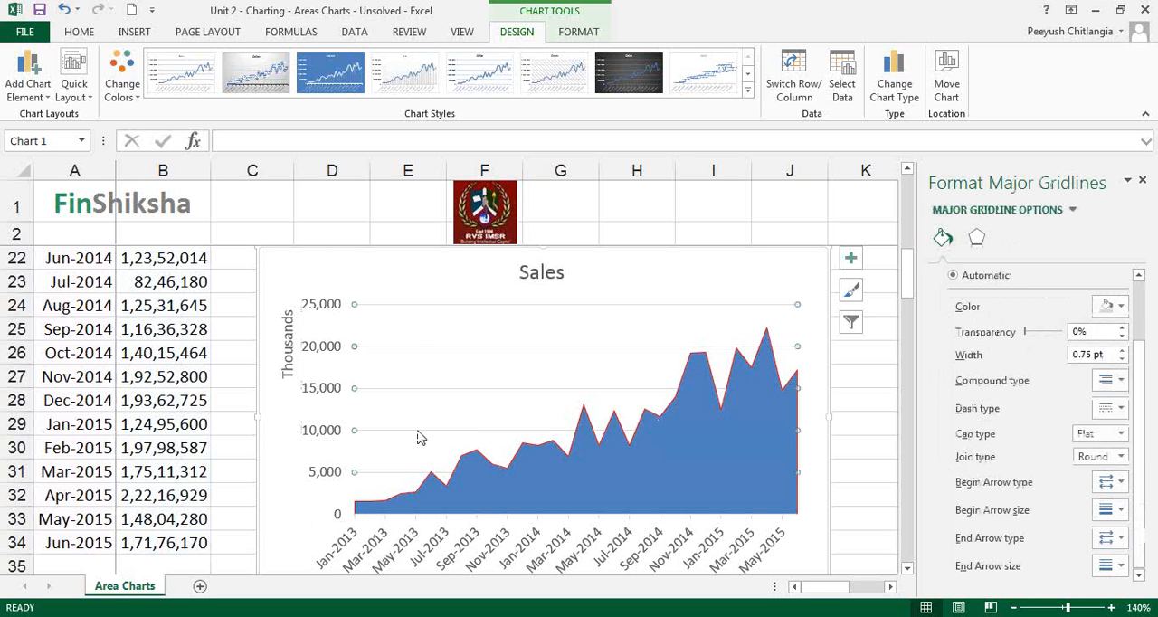
key(Delete)
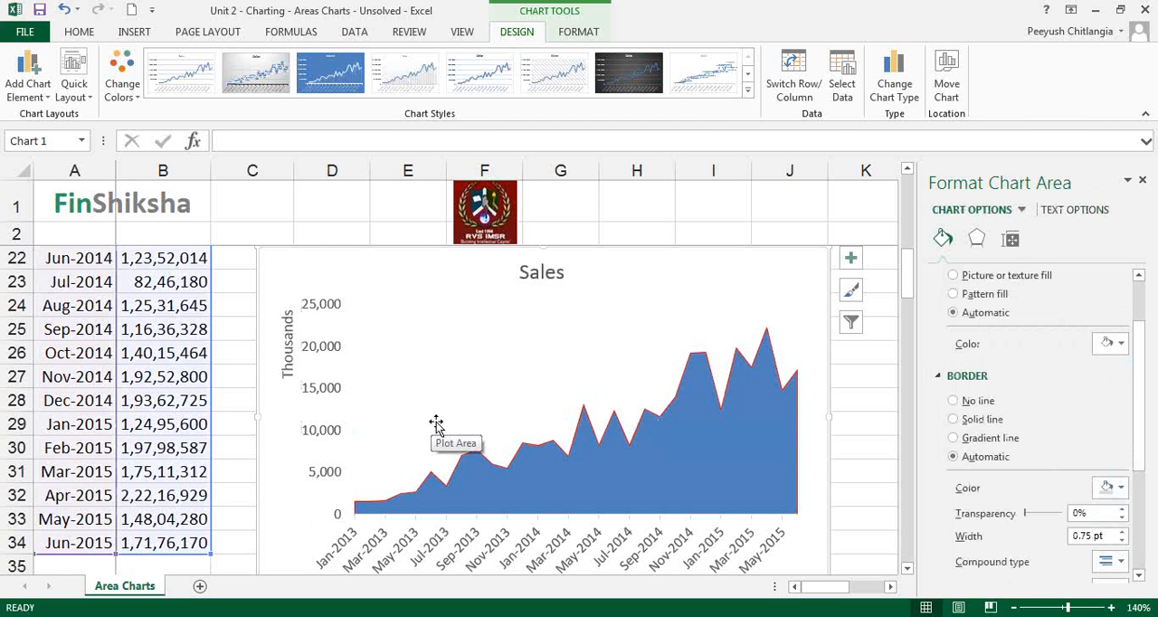
click(707, 17)
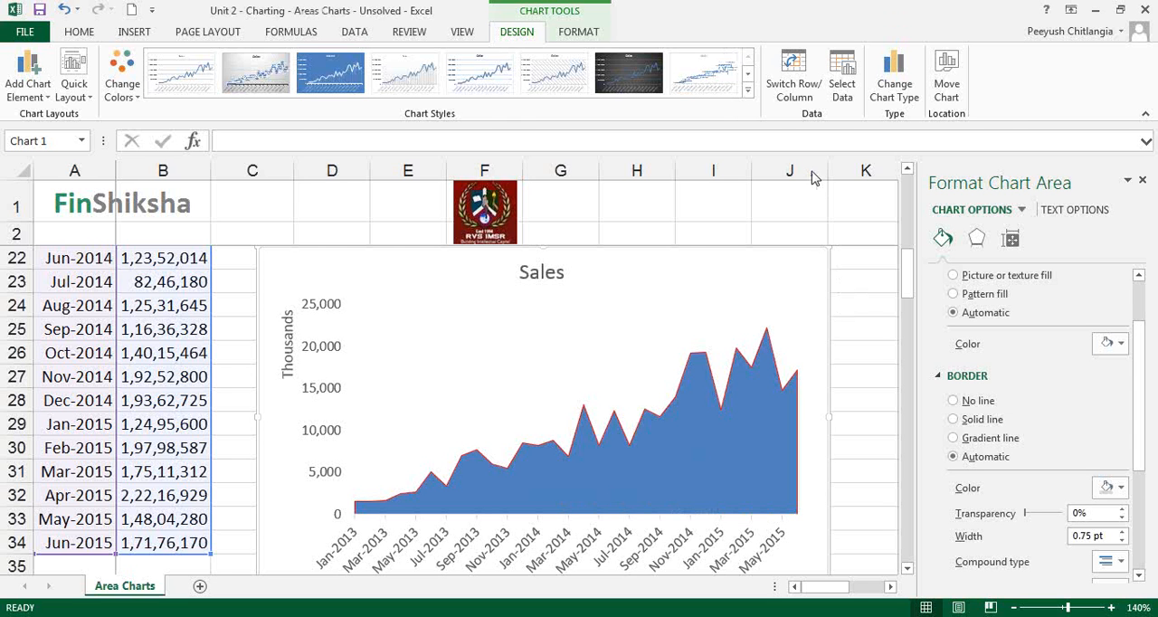
key(Escape)
click(402, 349)
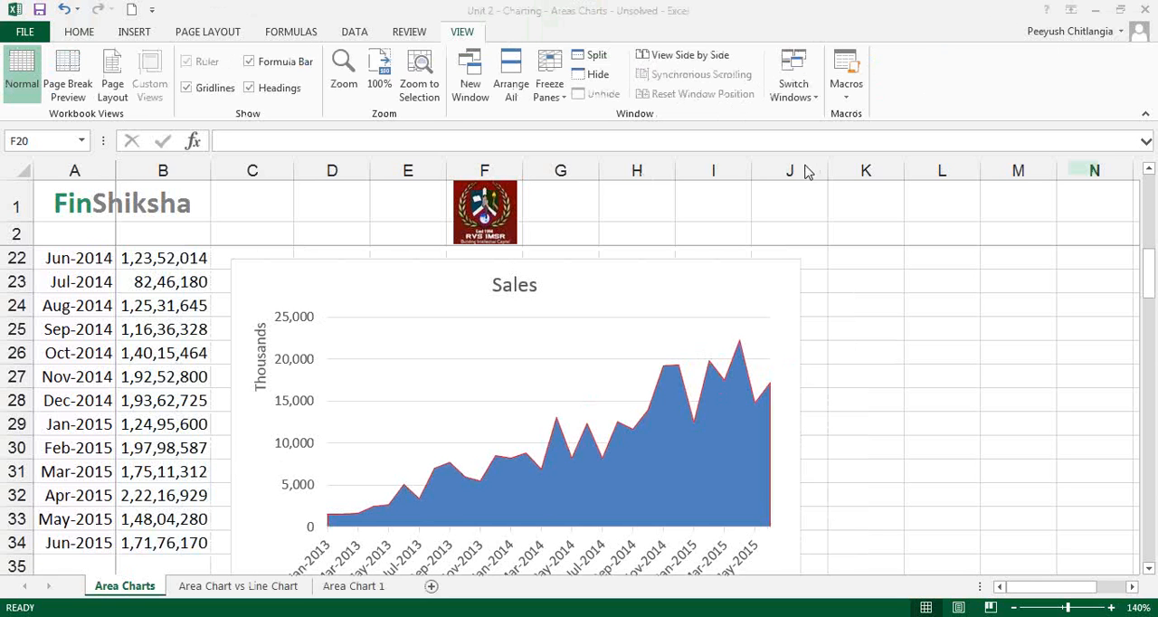
On the Area Chart vs Line Chart sheet, insert a 2-D Area chart of the Month, Sales 1 and Sales 2 data in A4:C10
click(288, 586)
click(1112, 607)
click(1111, 607)
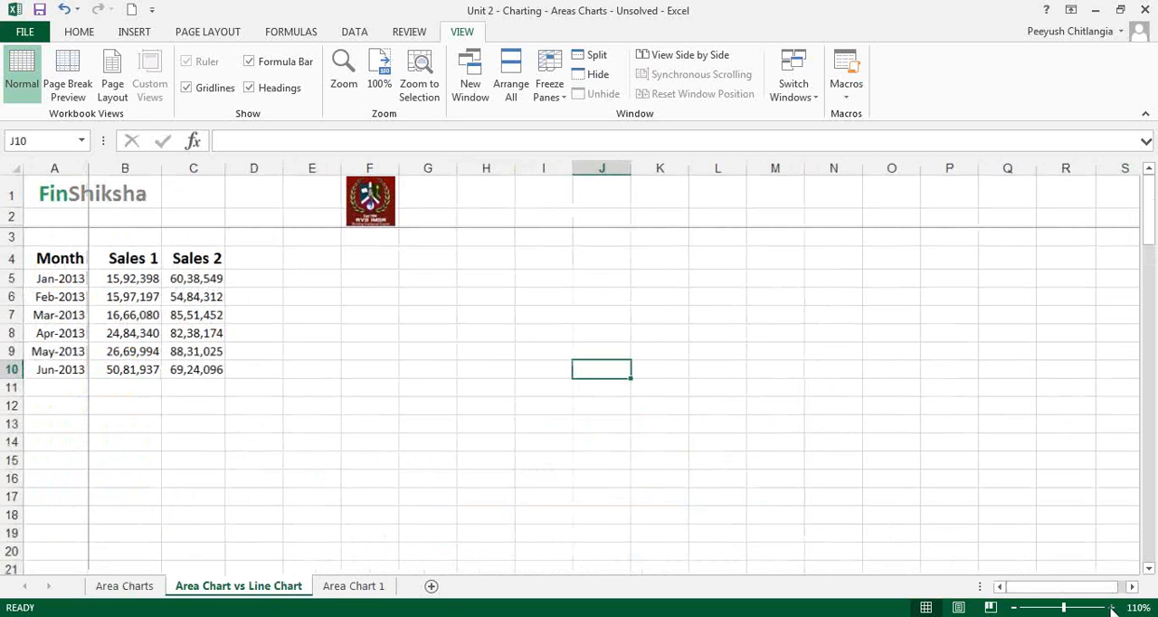
click(1111, 607)
click(1111, 607)
click(354, 475)
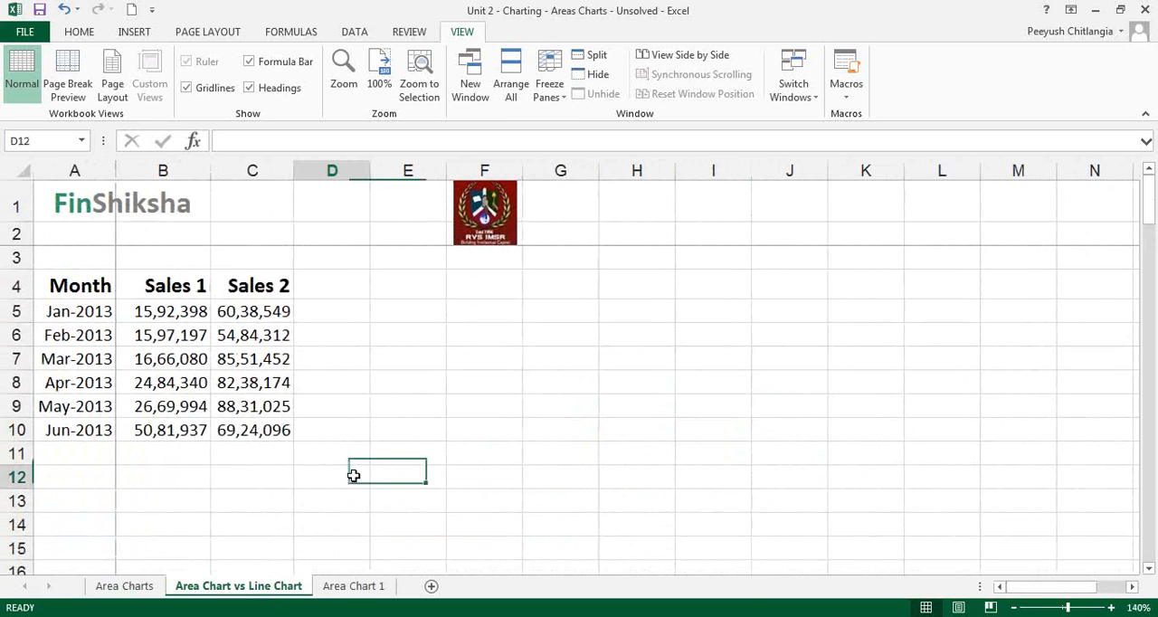
drag(91, 288, 237, 430)
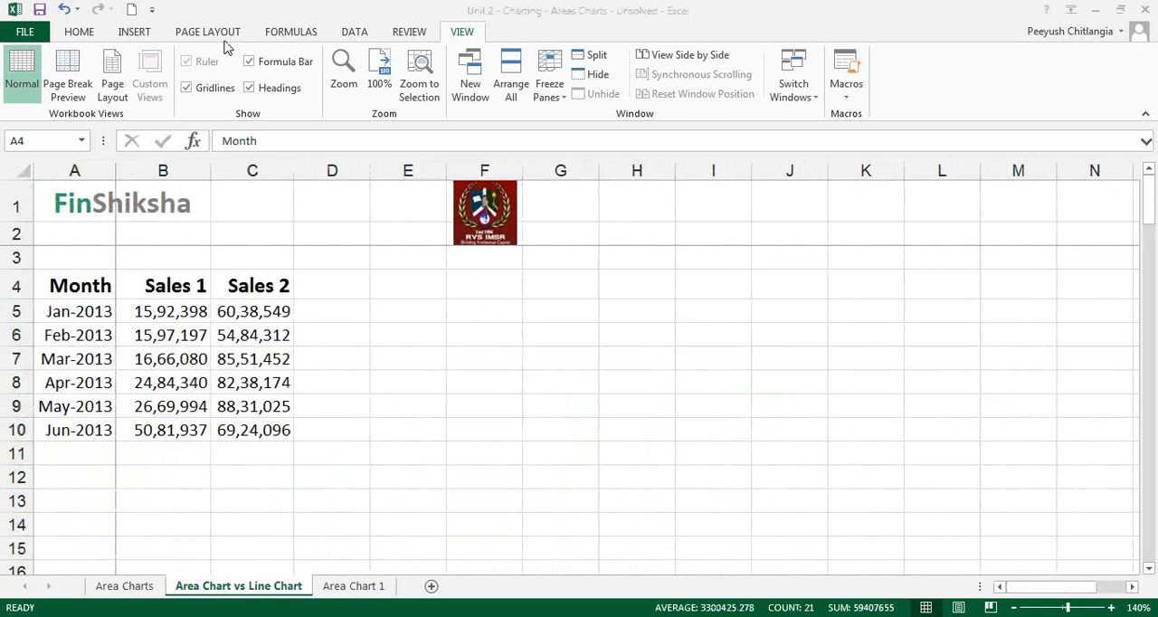
click(140, 34)
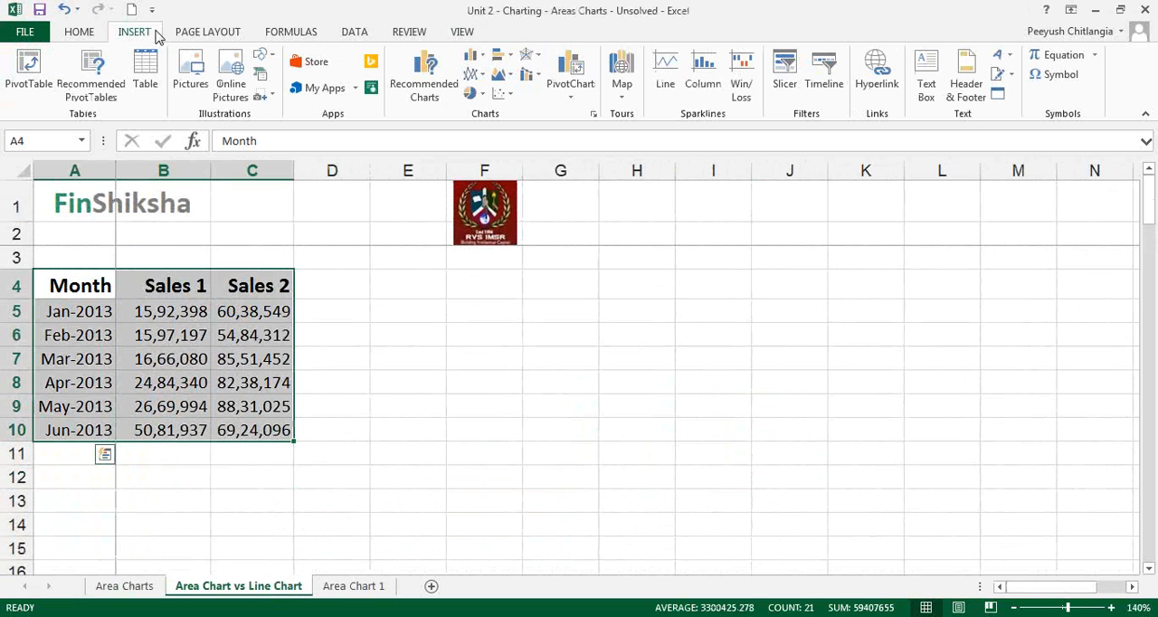
click(504, 76)
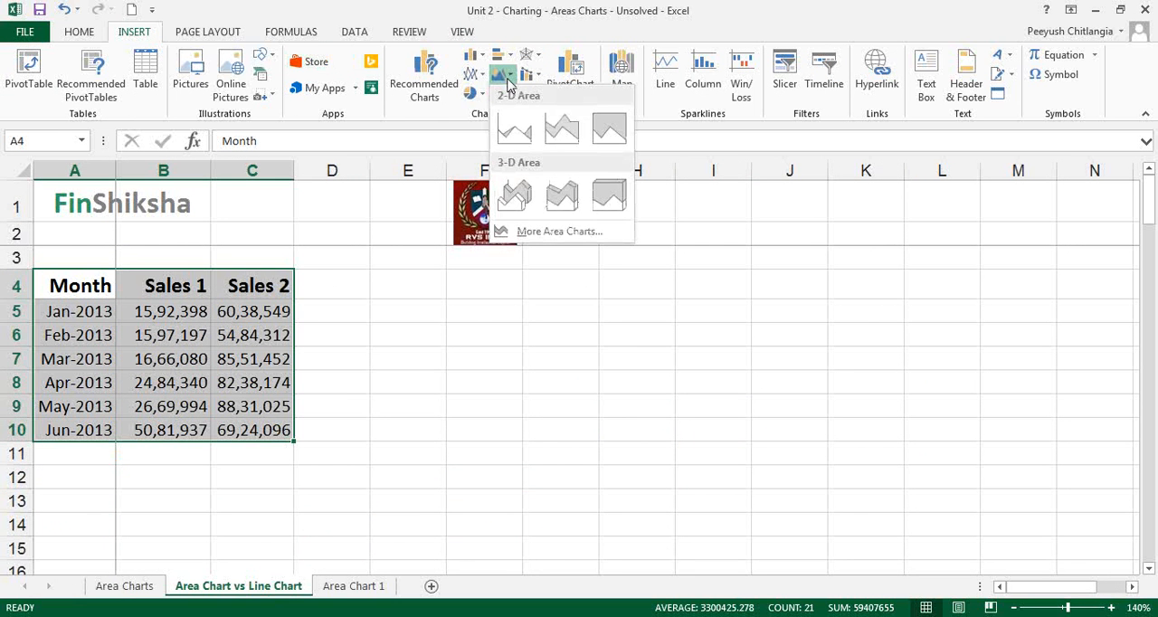
click(514, 129)
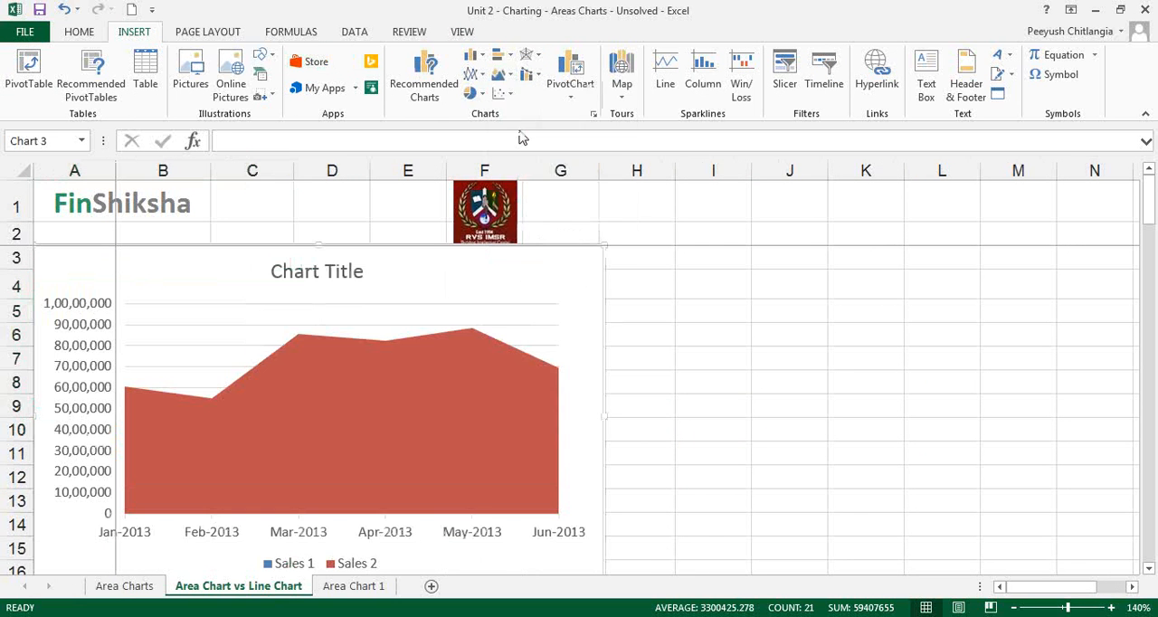
Move the new area chart beside the data table so that it starts at column D
click(508, 418)
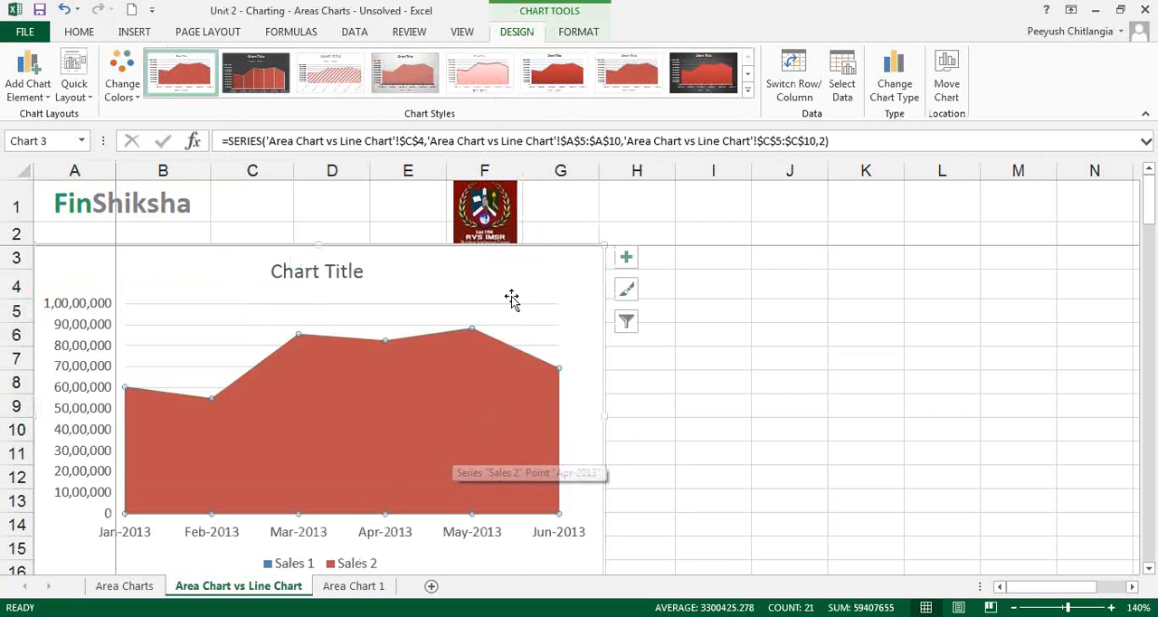
drag(512, 299, 771, 302)
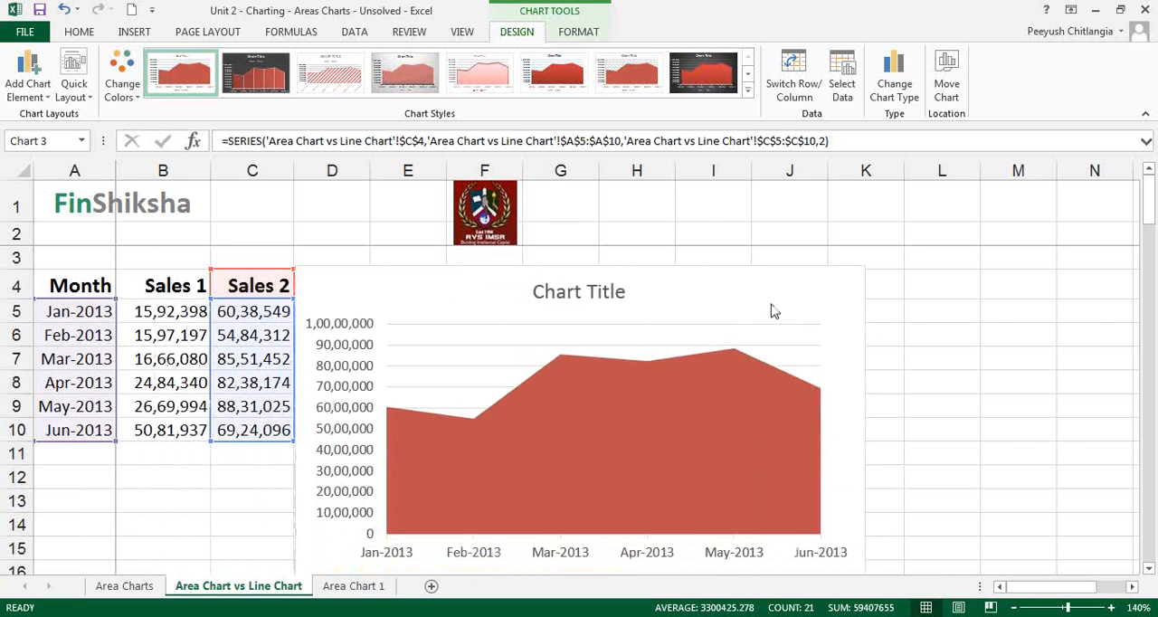
click(770, 311)
Give the Sales 2 series a partly transparent solid blue fill and a solid red border line
click(611, 449)
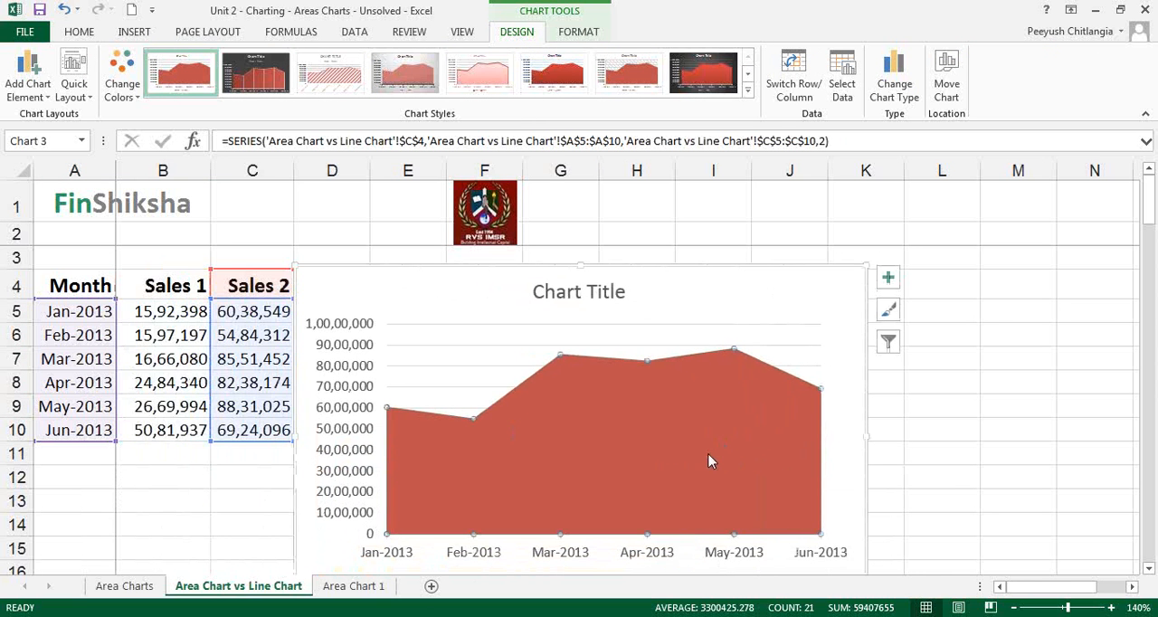
right_click(782, 442)
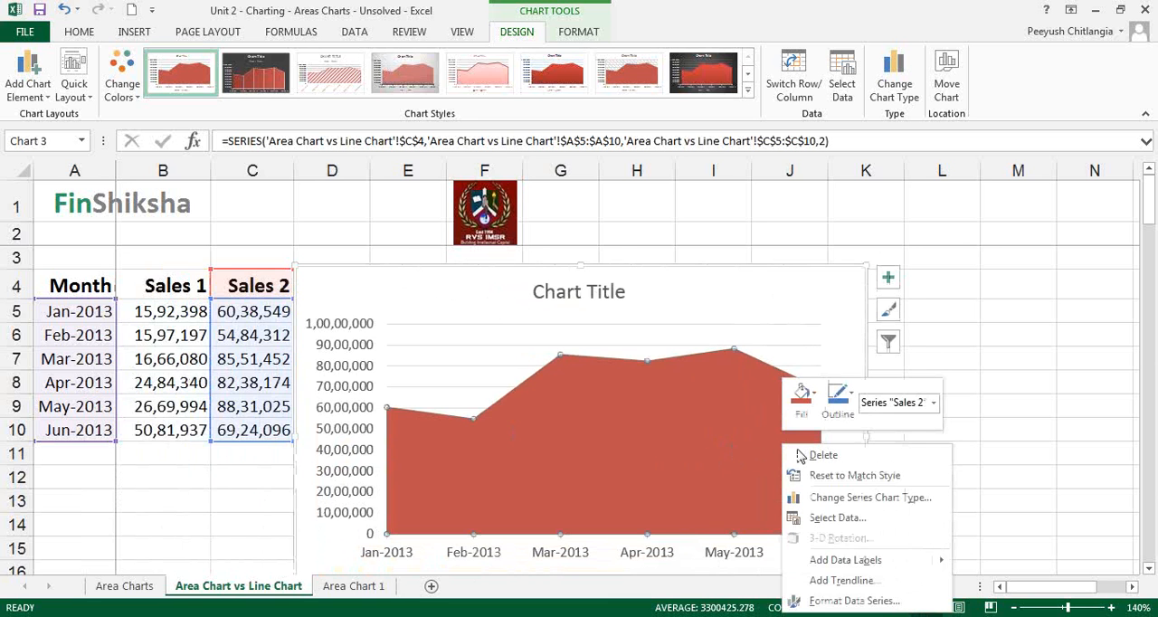
click(866, 601)
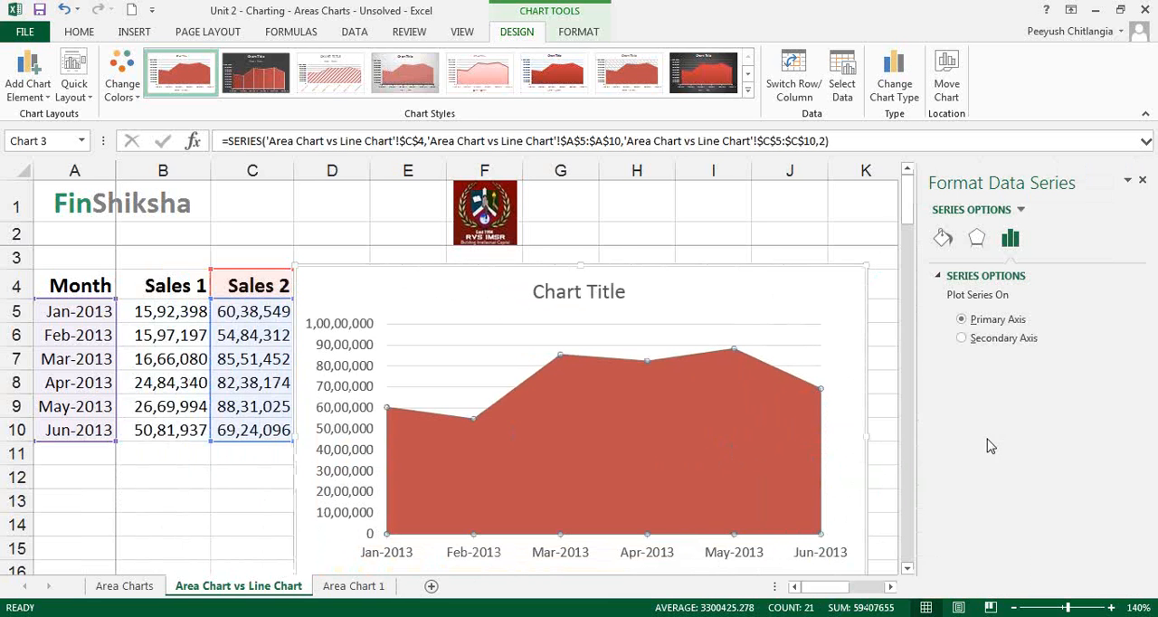
click(943, 237)
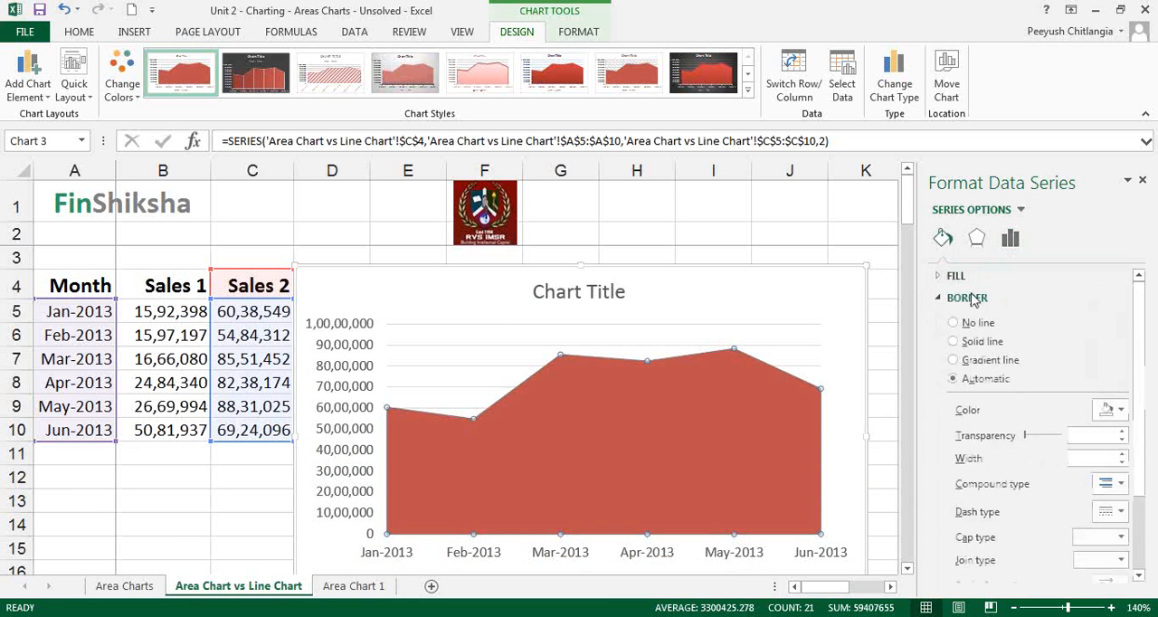
drag(1037, 437, 949, 440)
click(938, 276)
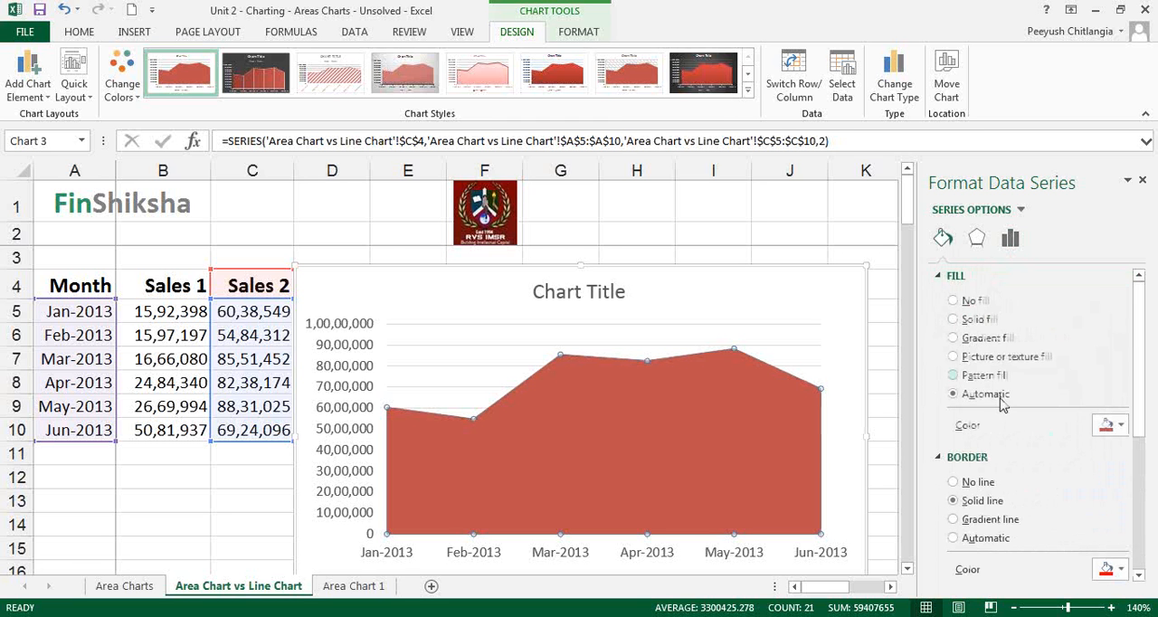
click(977, 319)
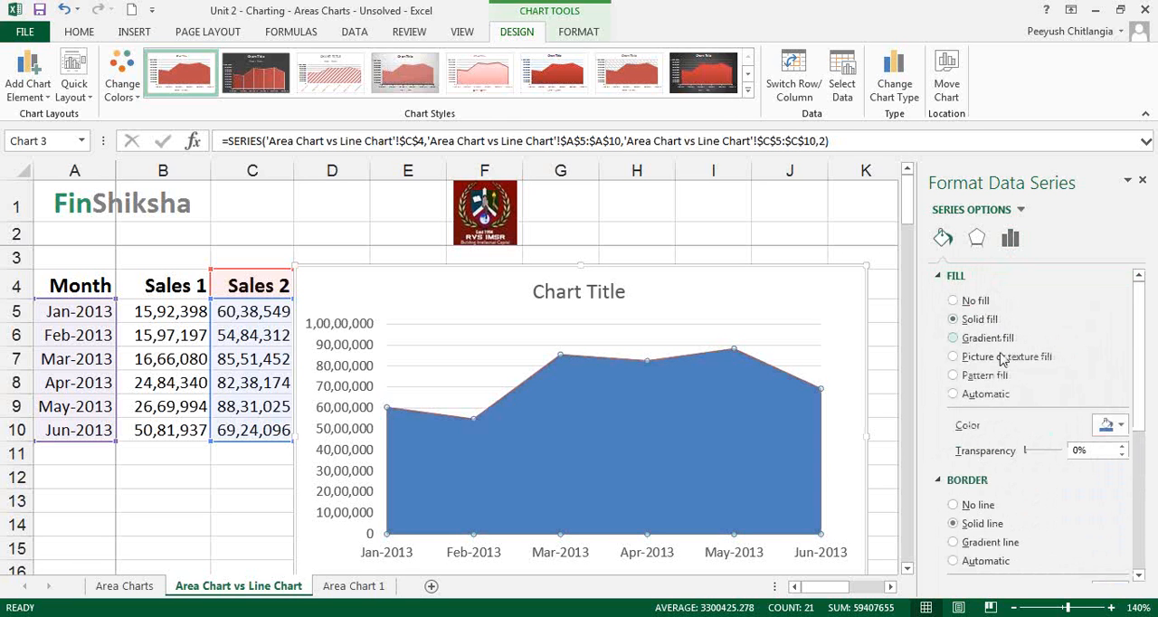
mouse_move(1027, 452)
mouse_down()
mouse_move(1053, 452)
mouse_move(1031, 452)
mouse_up()
click(237, 529)
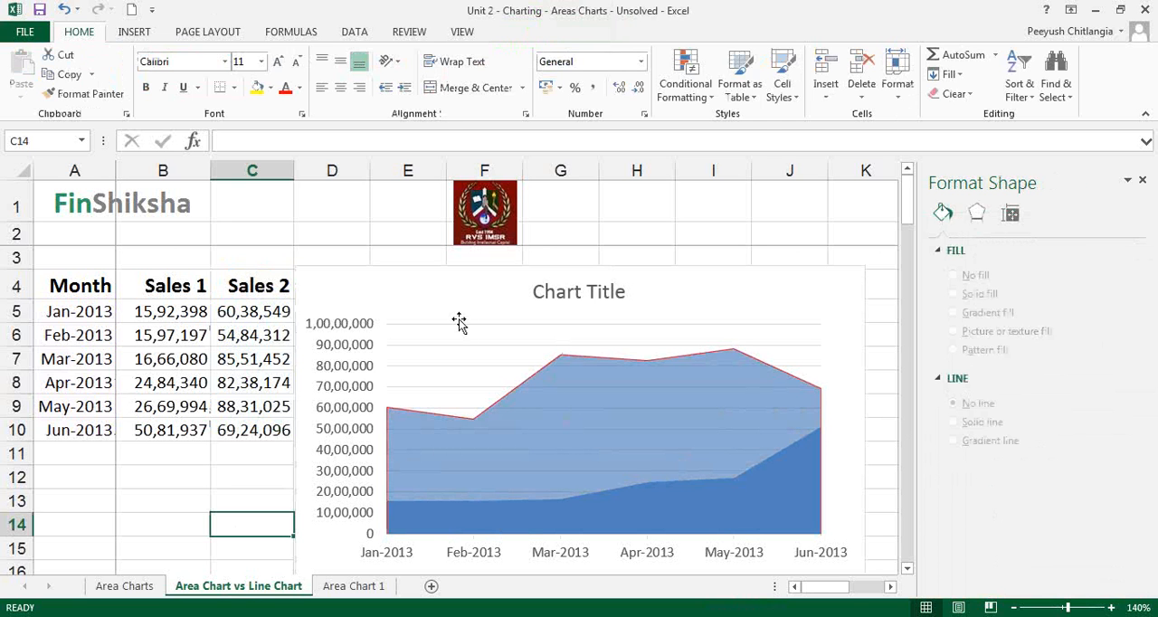
Change the chart type of the Sales 1 and Sales 2 chart to Line
click(447, 291)
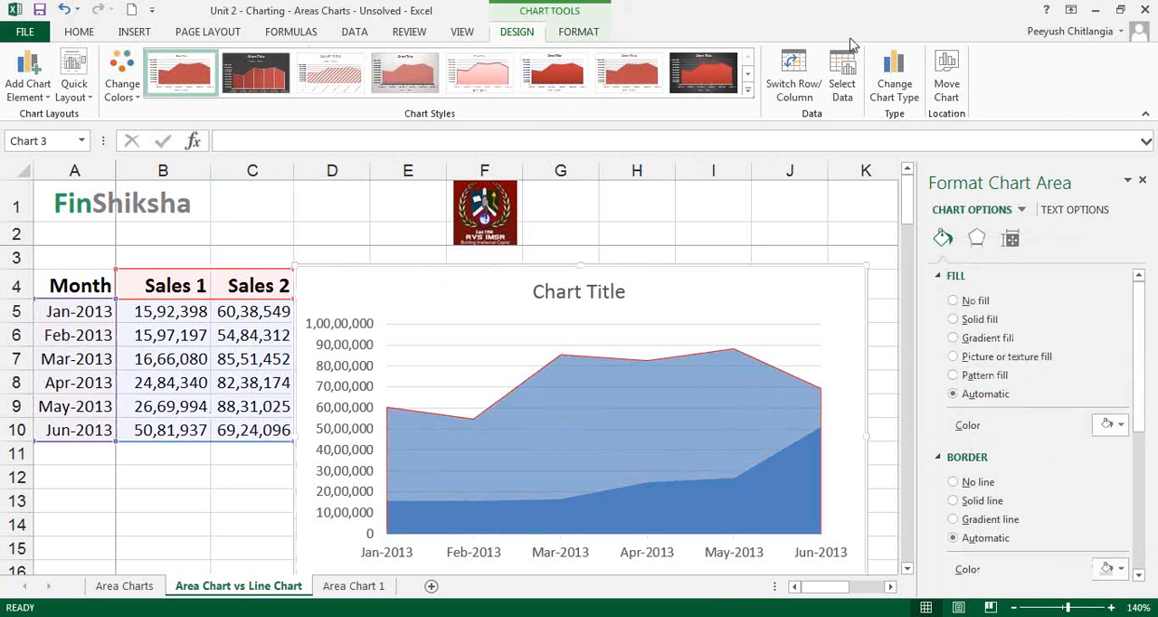
click(894, 77)
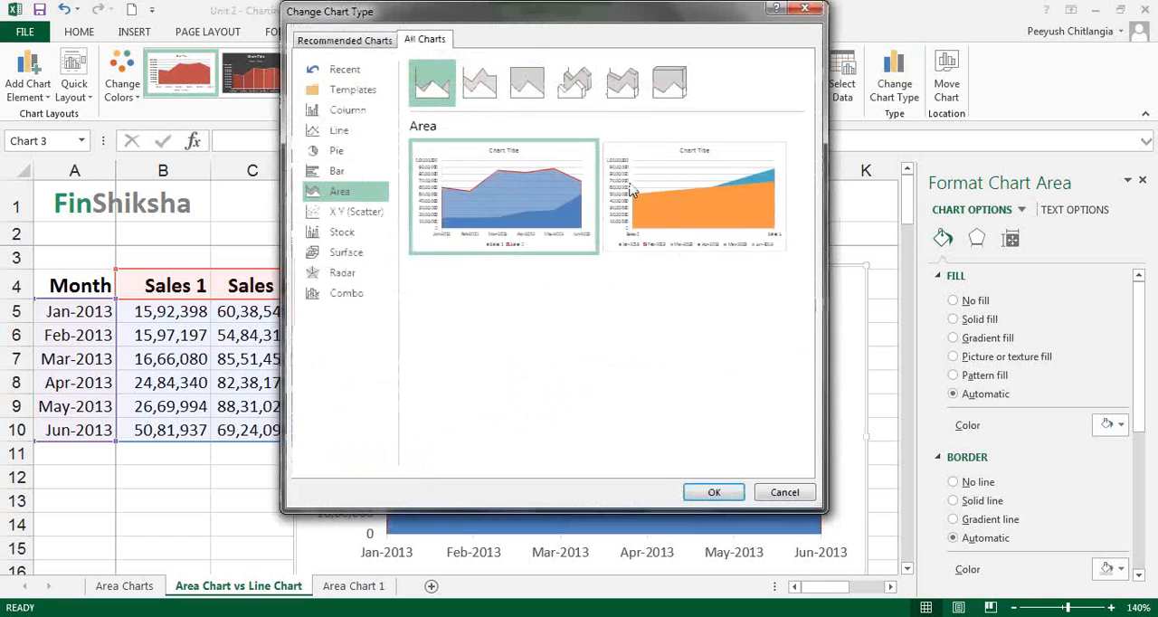
click(357, 132)
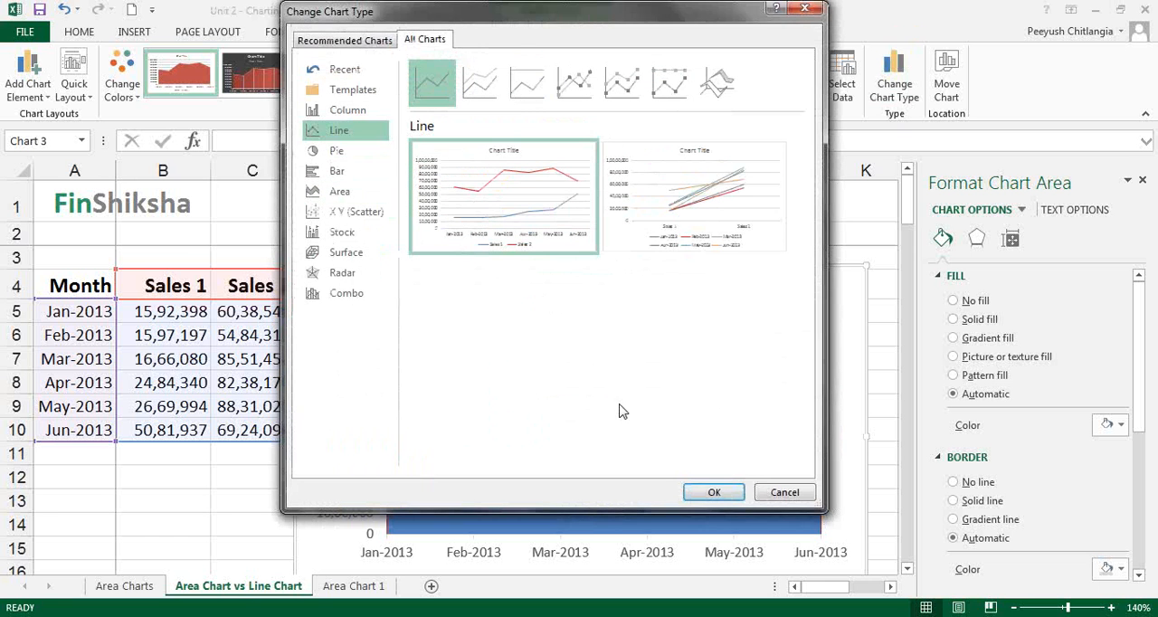
click(711, 494)
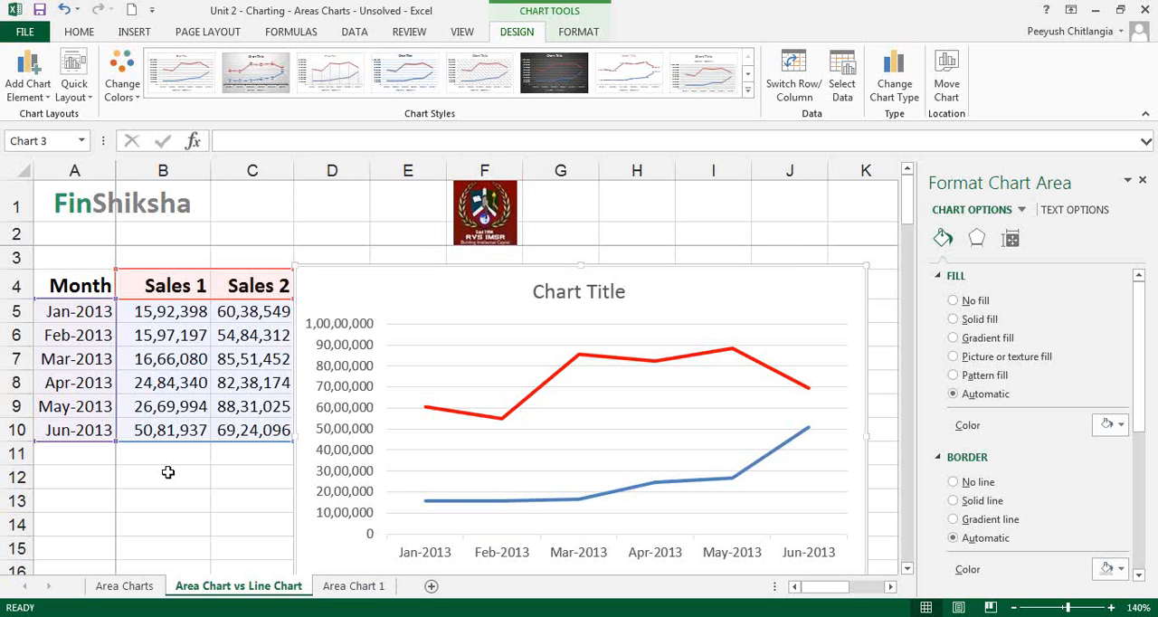
On the Area Chart 1 sheet, insert a 2-D Stacked Area chart of the regional January to June sales in A7:G11
click(355, 586)
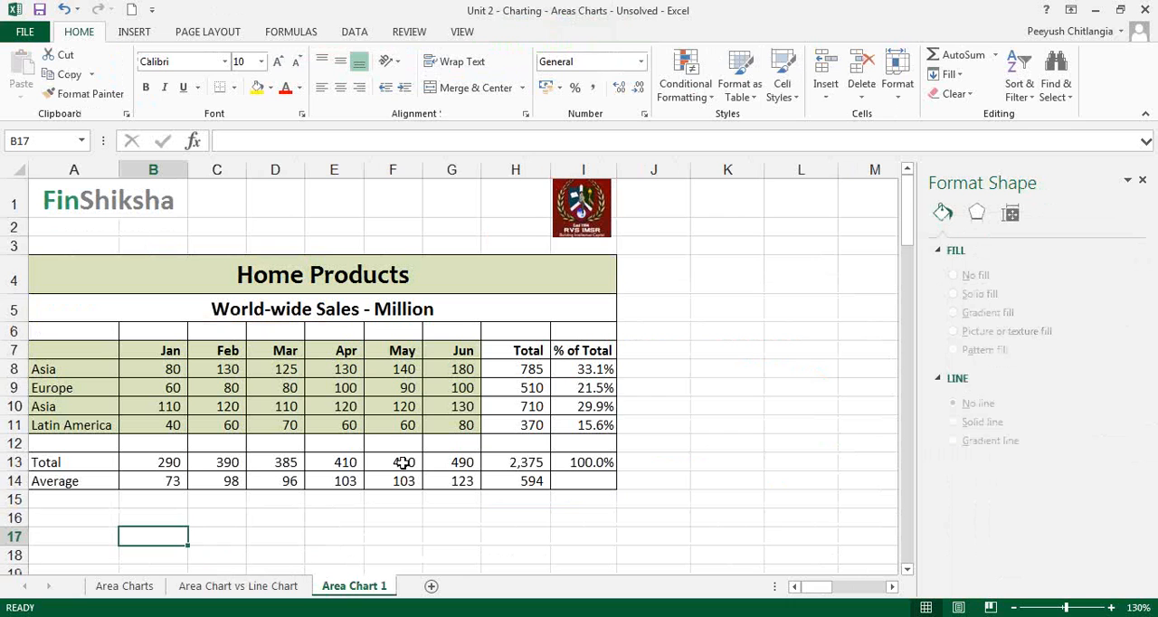
drag(57, 348, 433, 427)
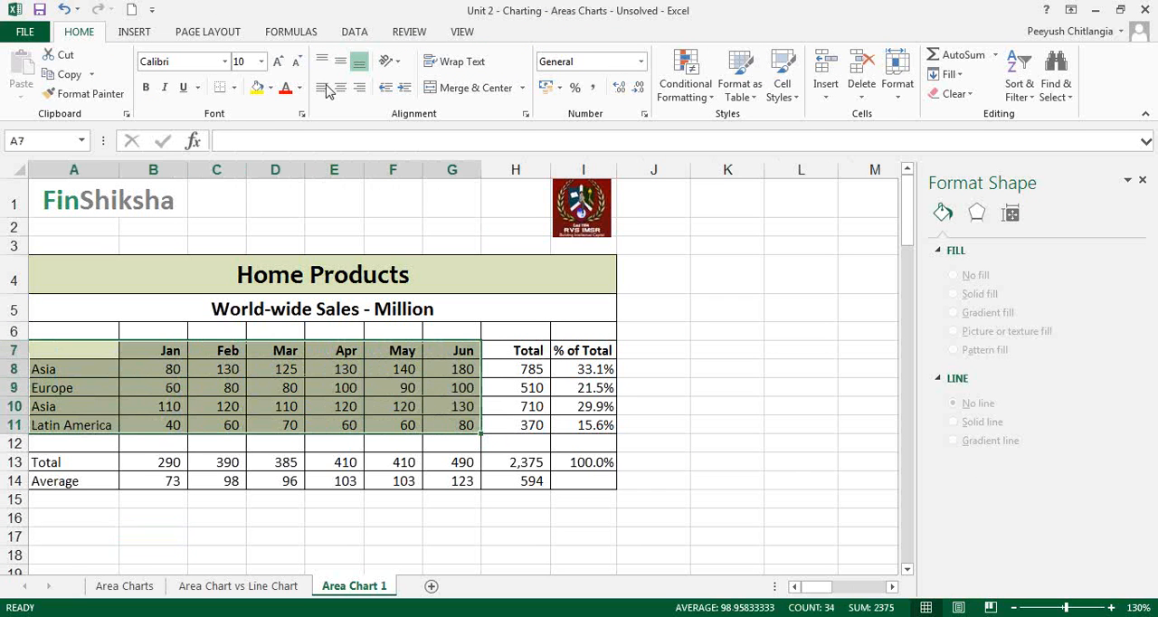
click(151, 38)
click(499, 74)
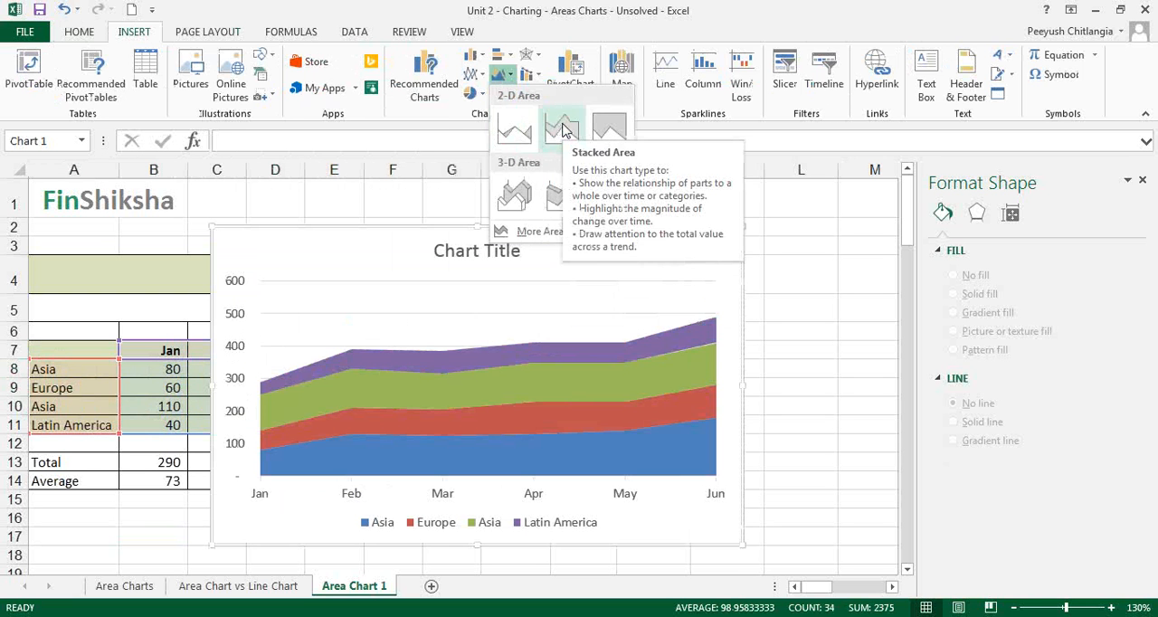
click(561, 130)
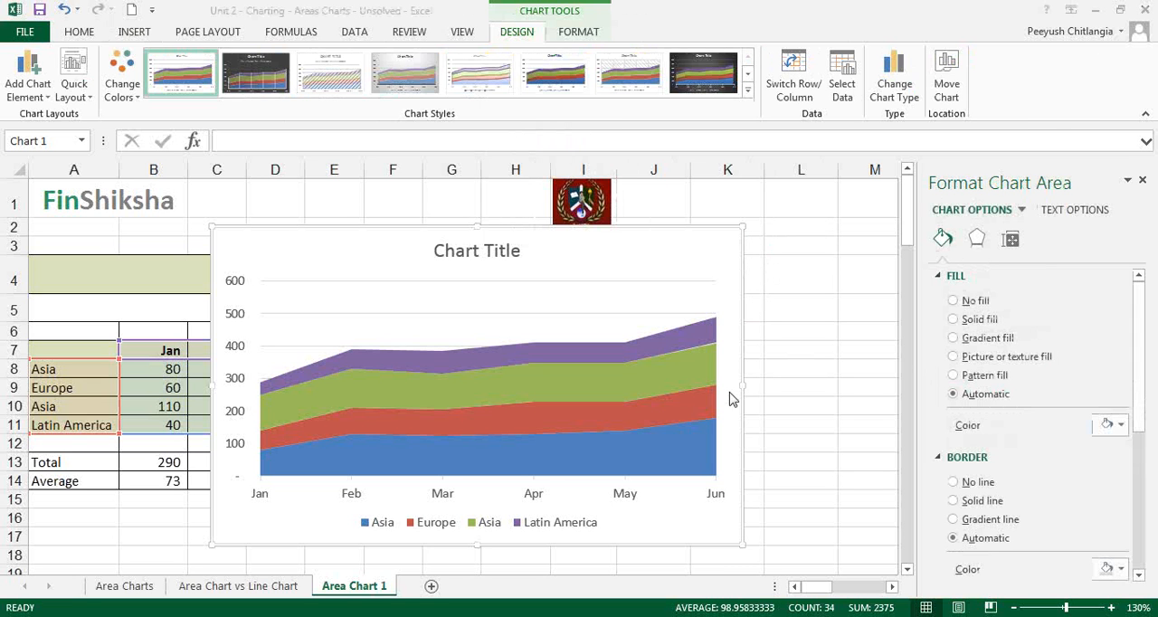
Show plain value data labels on all series of the stacked area chart
click(254, 260)
click(32, 102)
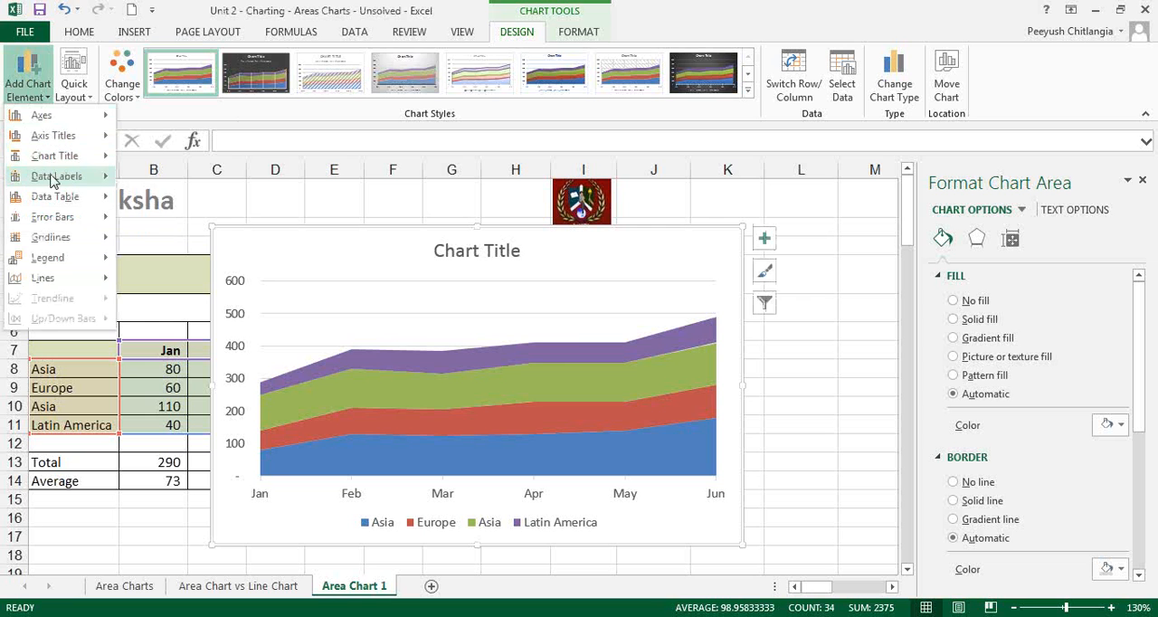
mouse_move(54, 176)
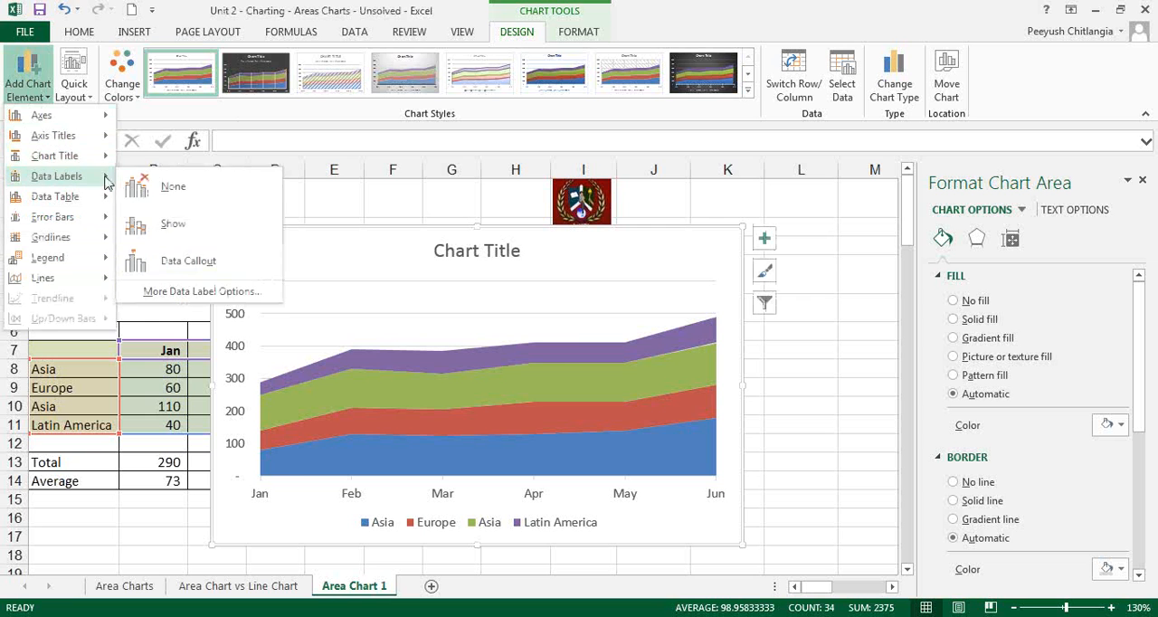
click(168, 225)
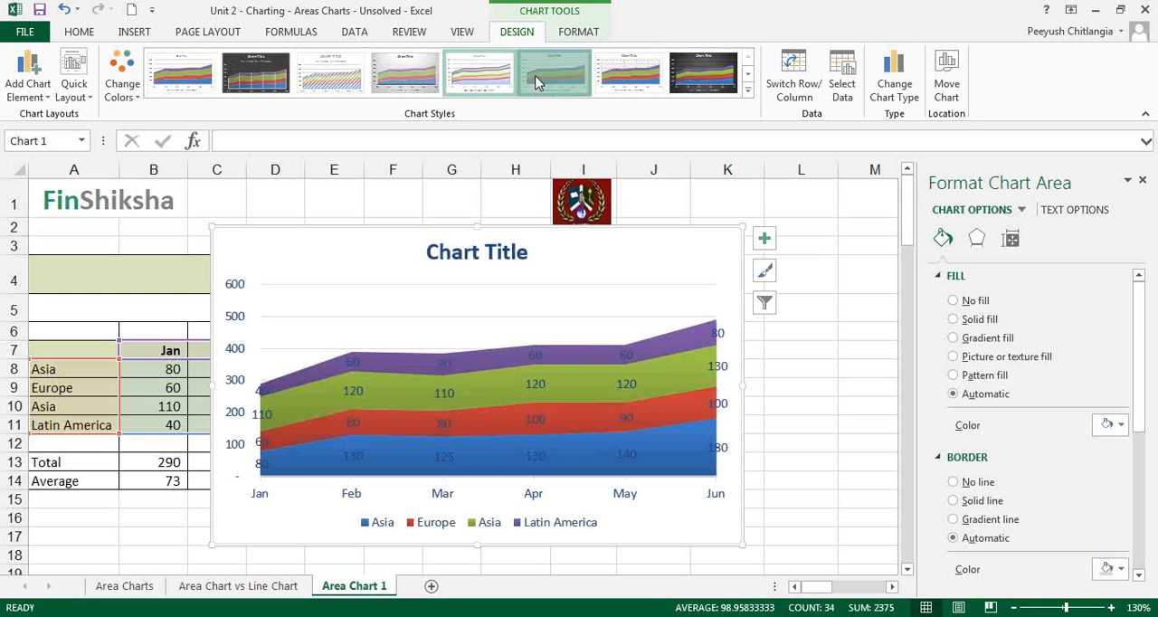
Apply the dark-background chart style with bevelled areas to the stacked area chart and move the chart slightly down to start at row 3
click(625, 77)
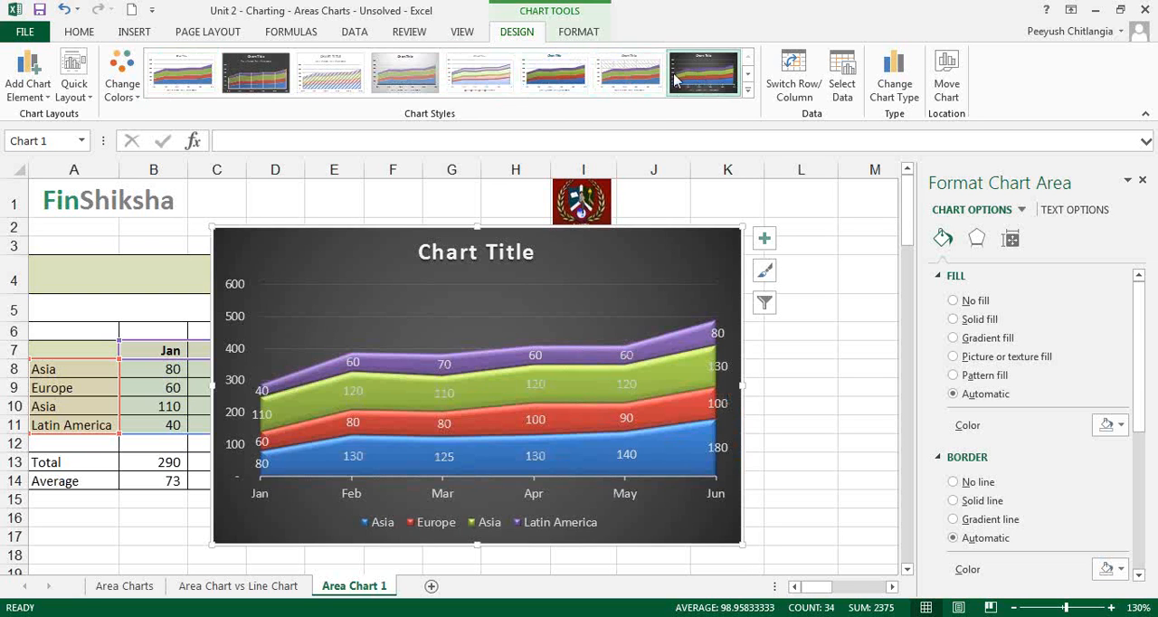
click(701, 76)
click(803, 351)
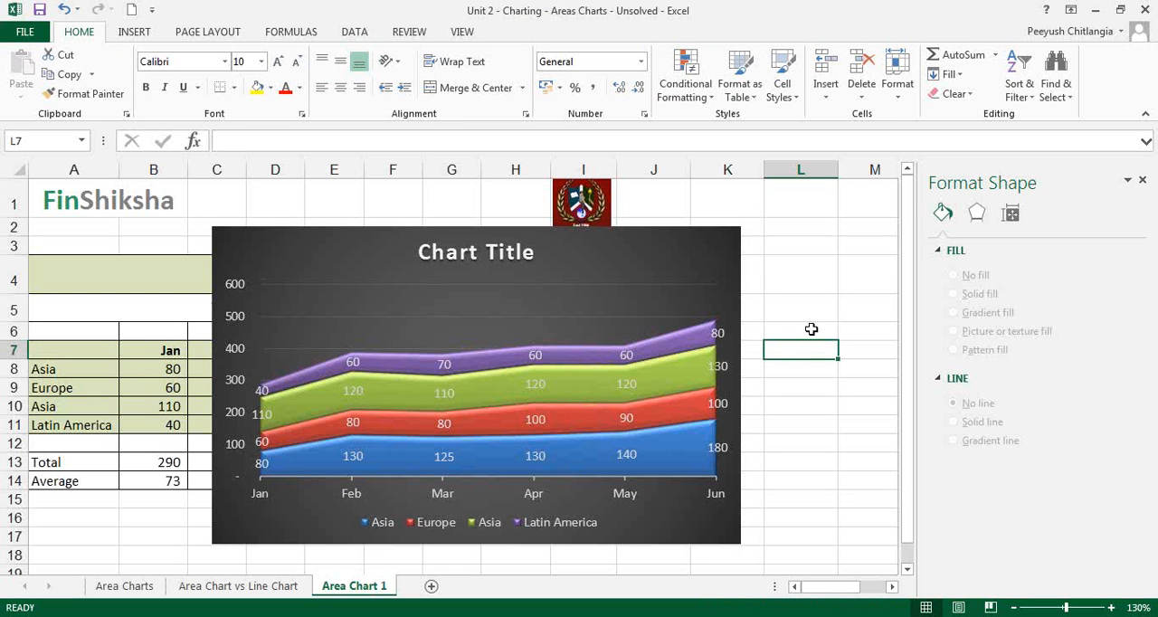
click(693, 258)
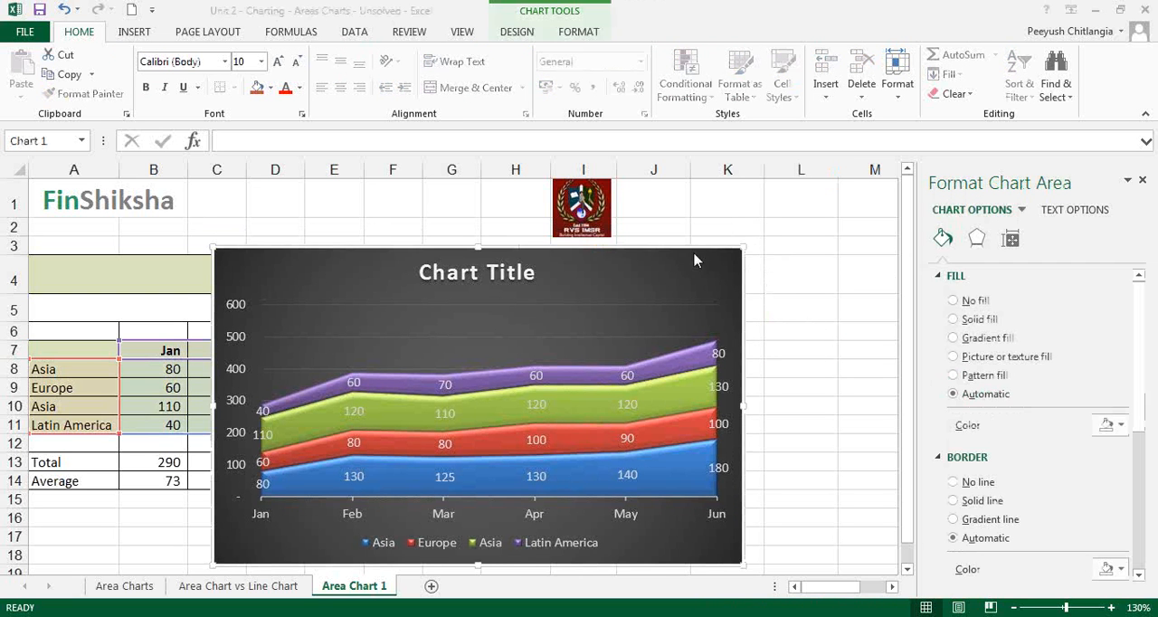